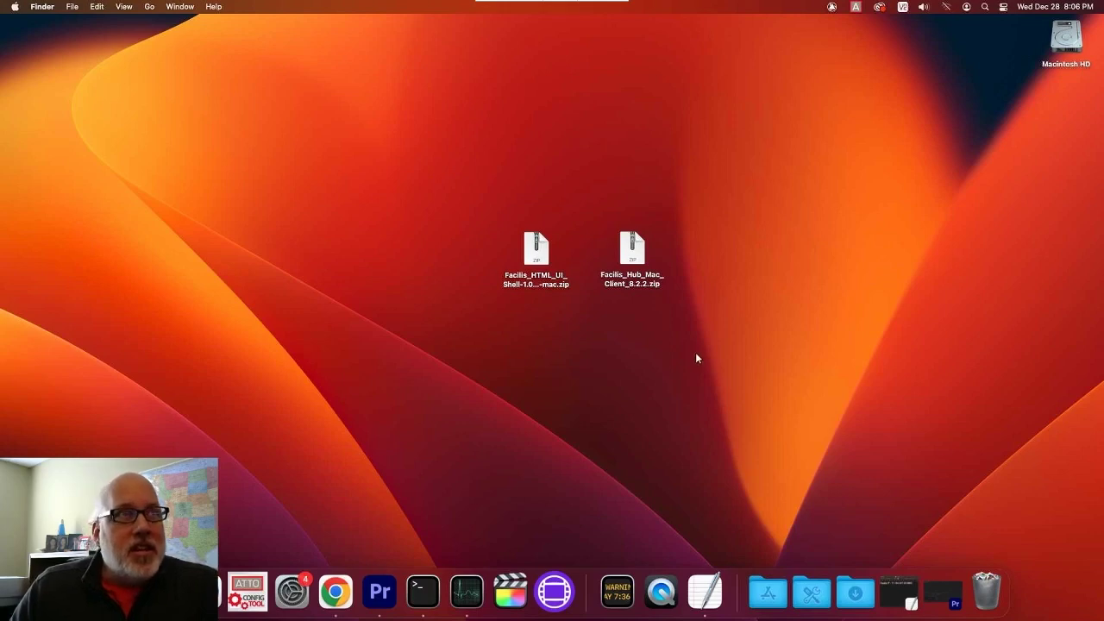
Extract the HTML UI Shell zip and install it, authorizing with the admin password.
drag(716, 354, 449, 220)
click(528, 376)
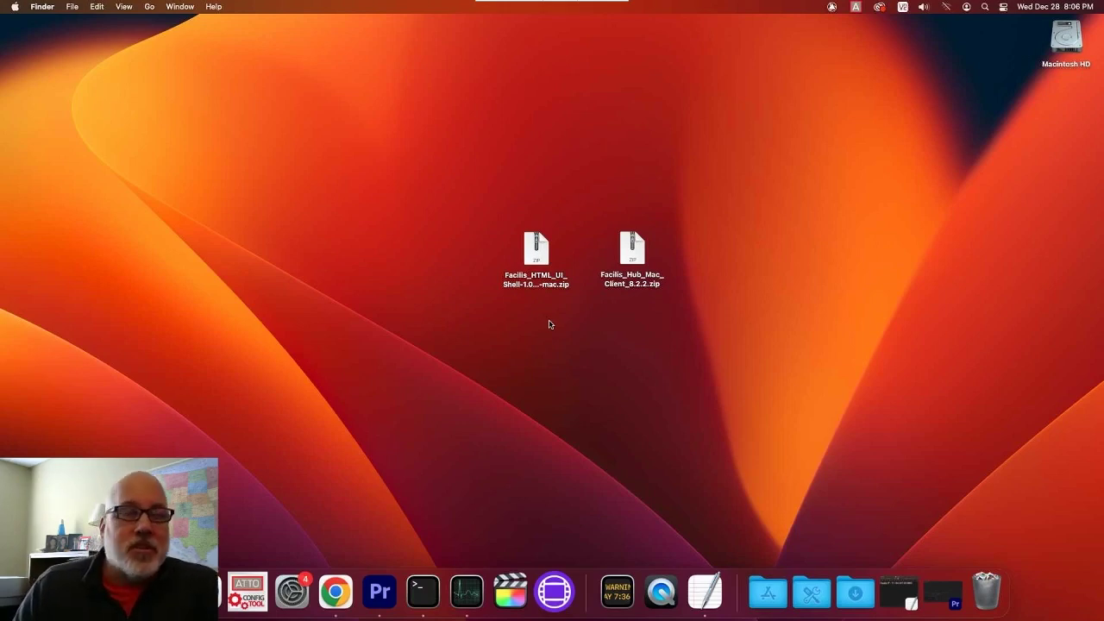
click(535, 263)
double_click(535, 263)
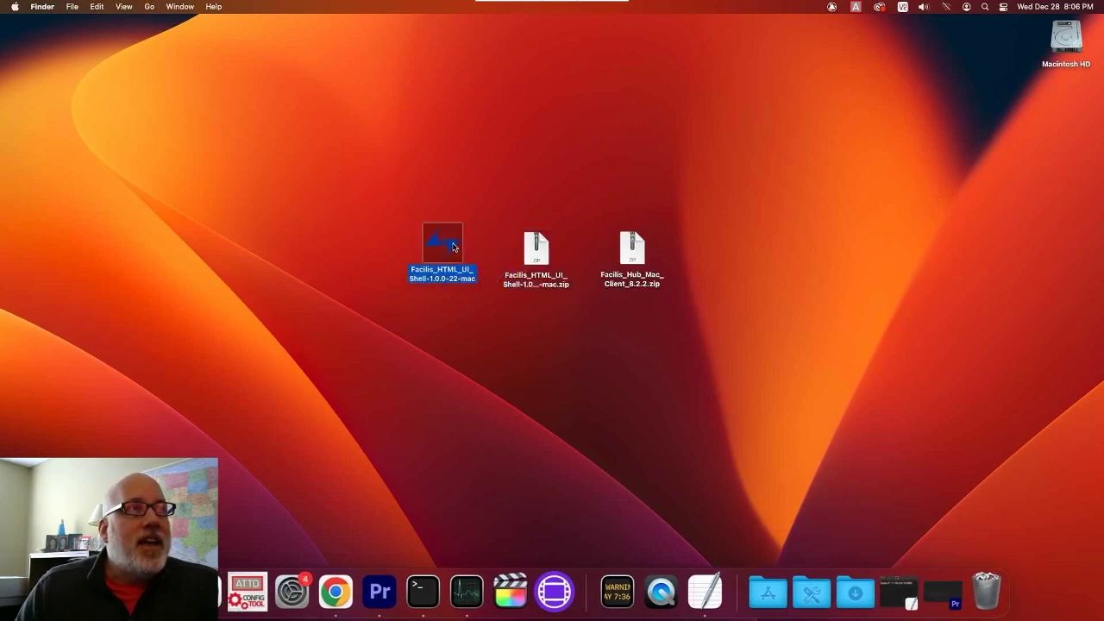
double_click(453, 248)
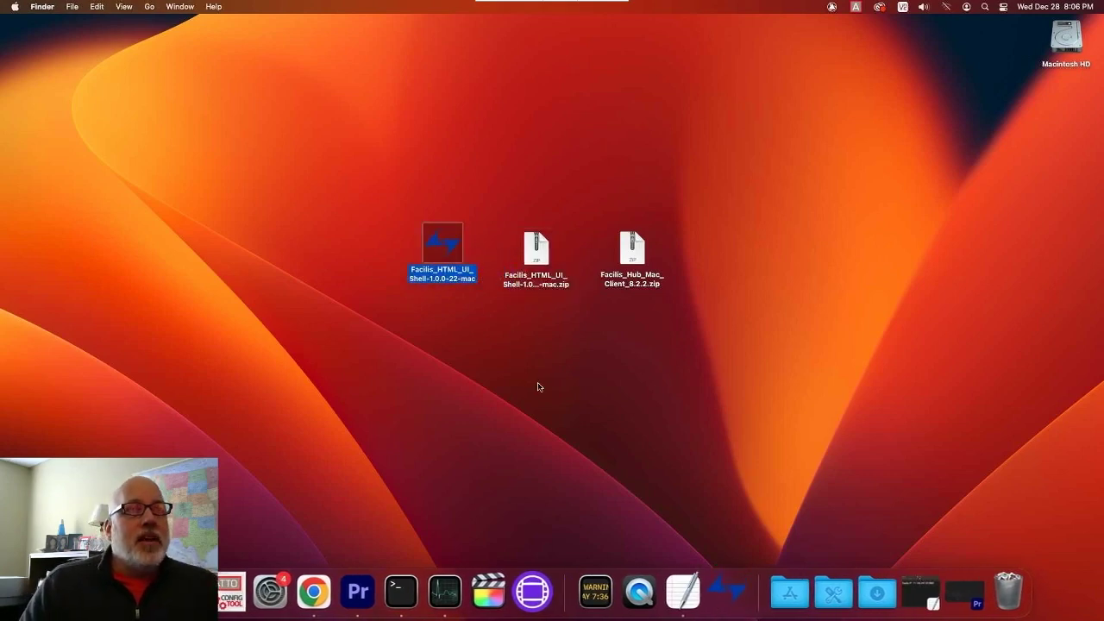
click(557, 321)
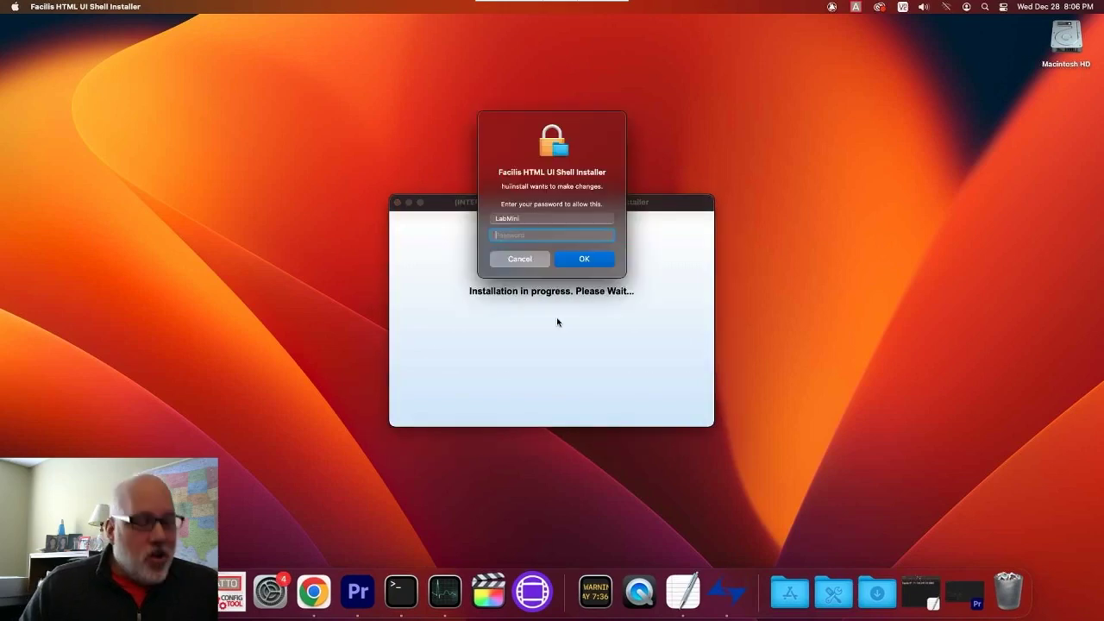
text(******)
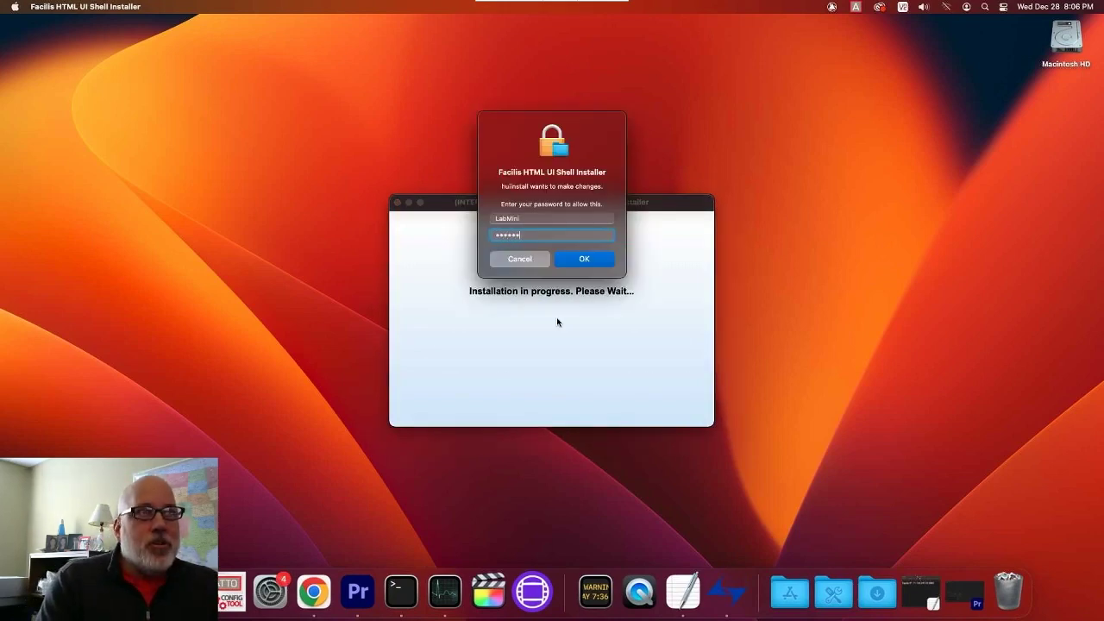
key(Return)
Exit the finished installer and move the HTML UI Shell app and zip to the Trash.
click(553, 313)
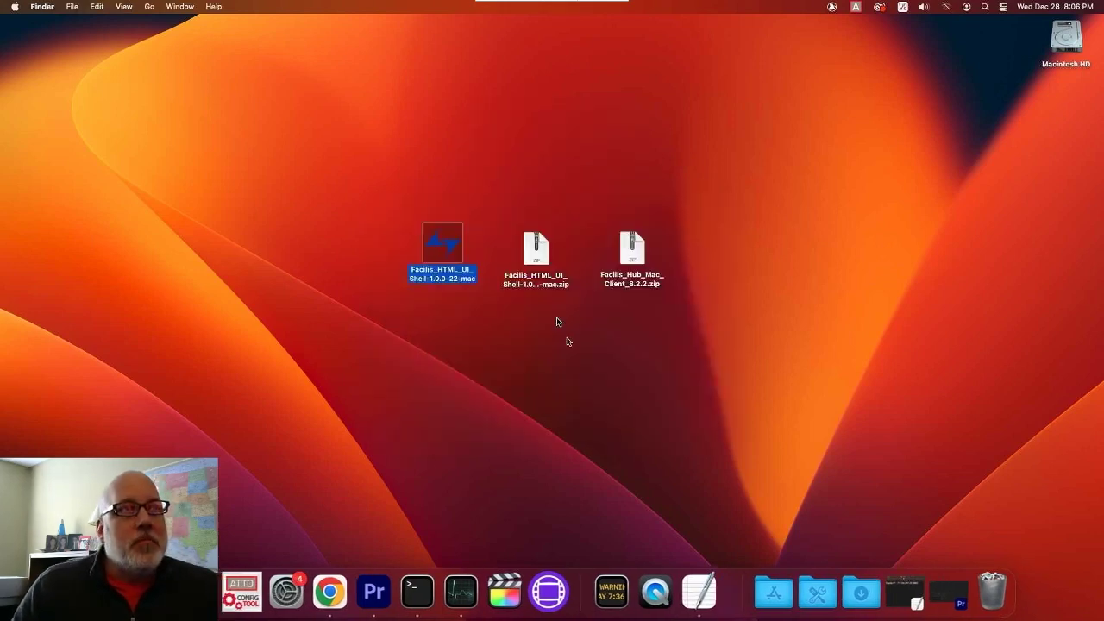
drag(354, 202, 537, 327)
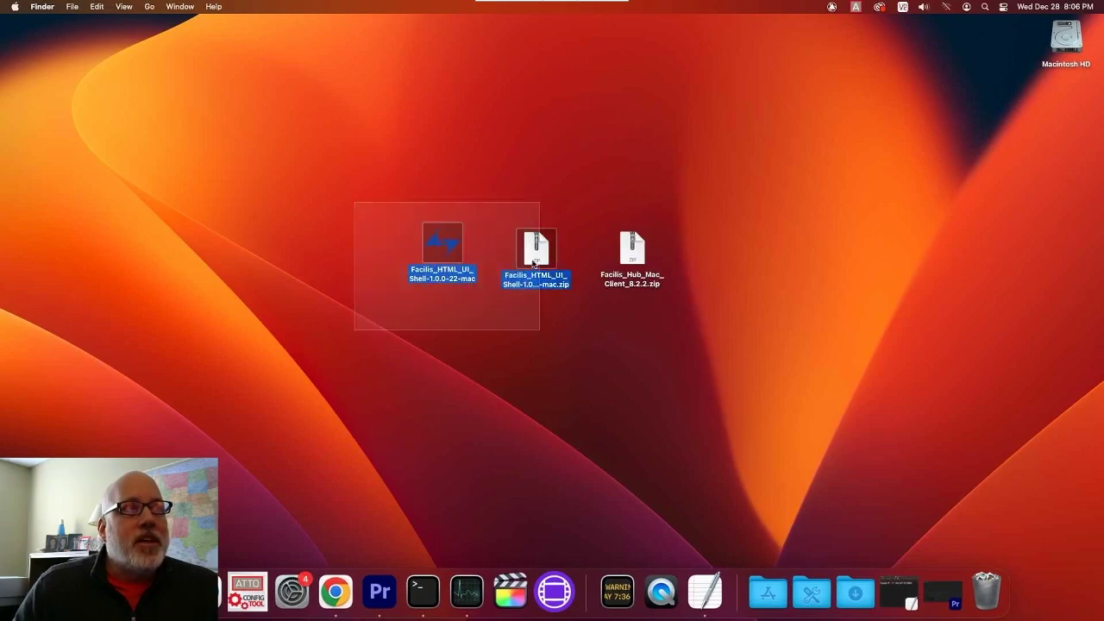
drag(535, 250, 981, 582)
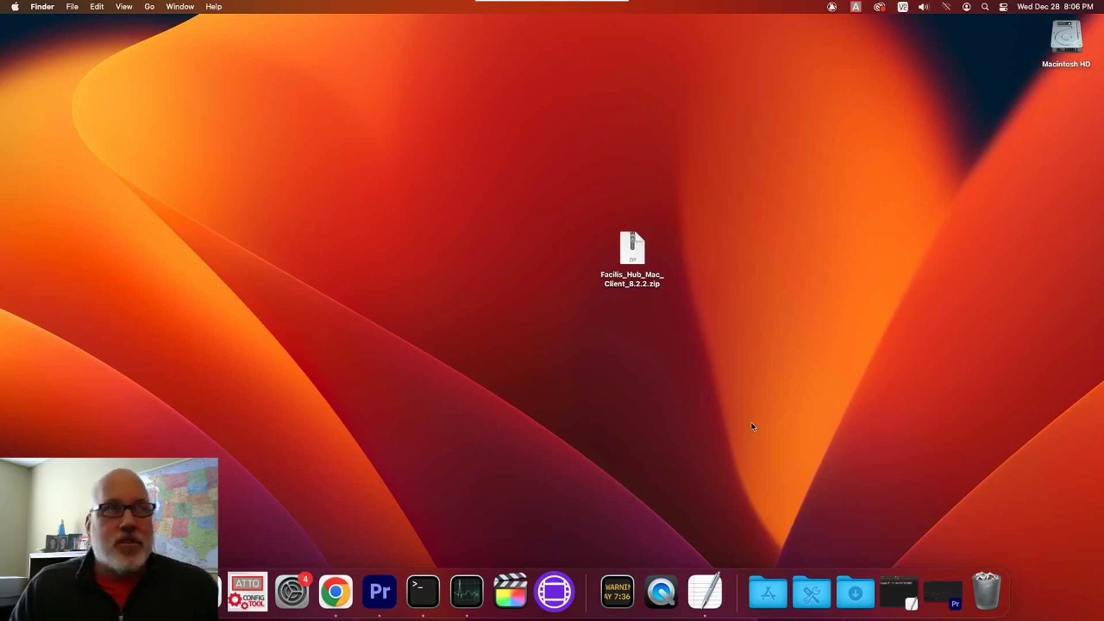
Extract Hub Mac Client 8.2.2, allow it past Gatekeeper, install with the admin password, and exit.
click(633, 261)
double_click(633, 260)
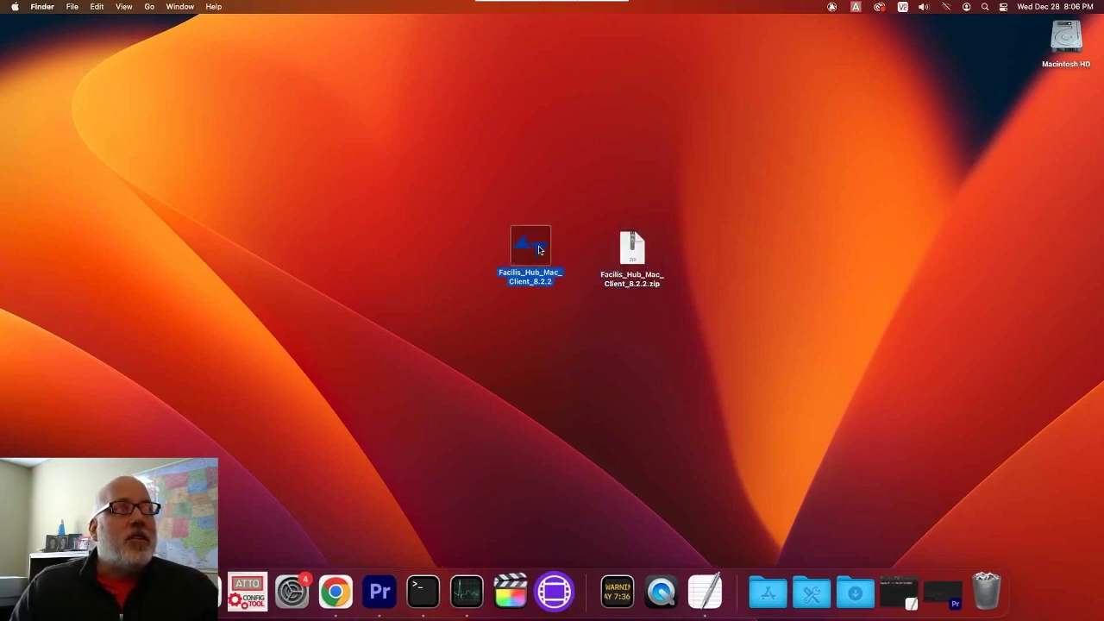
double_click(538, 249)
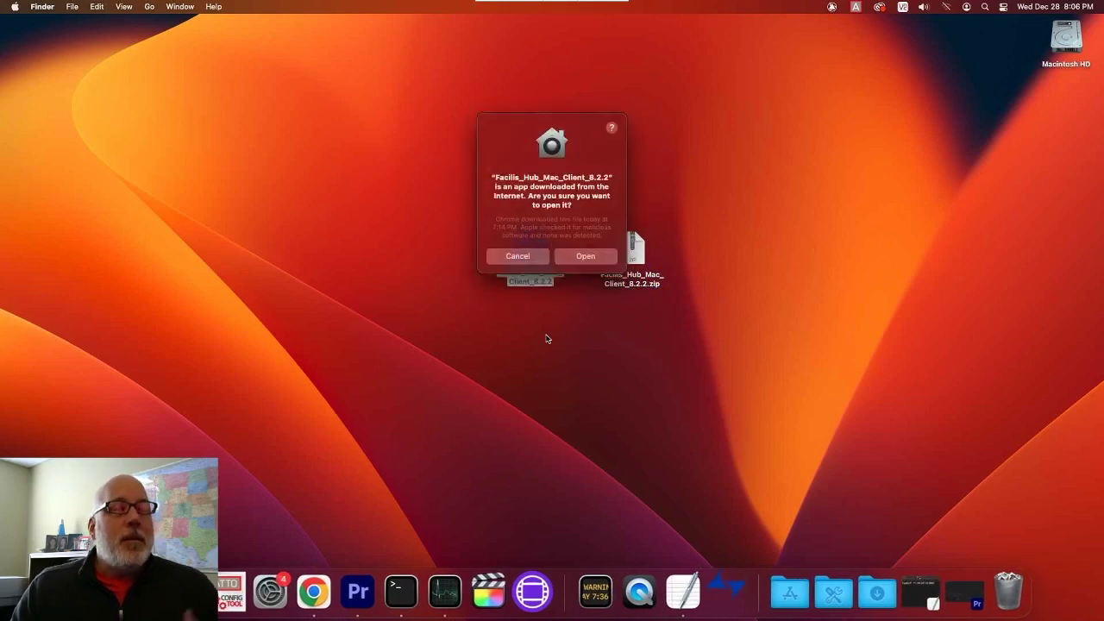
click(585, 256)
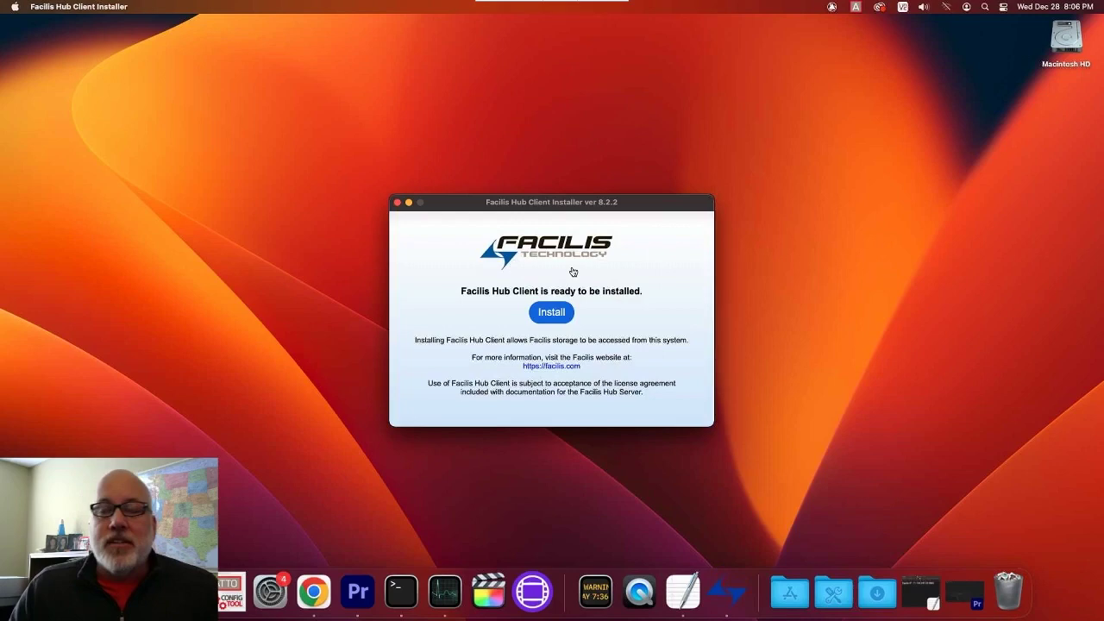
click(551, 320)
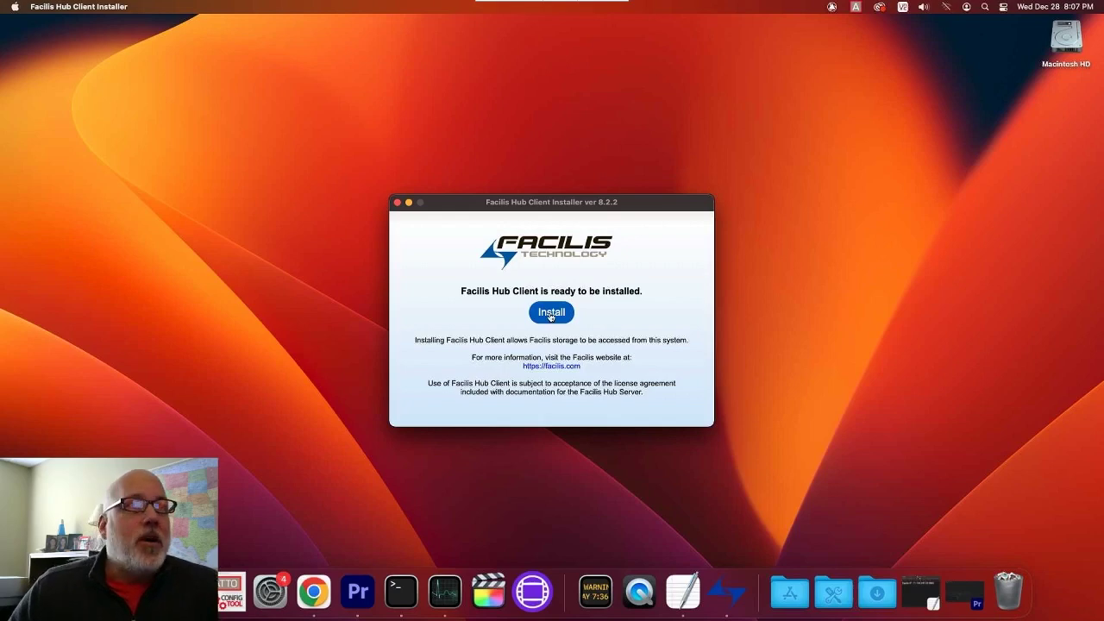
click(551, 316)
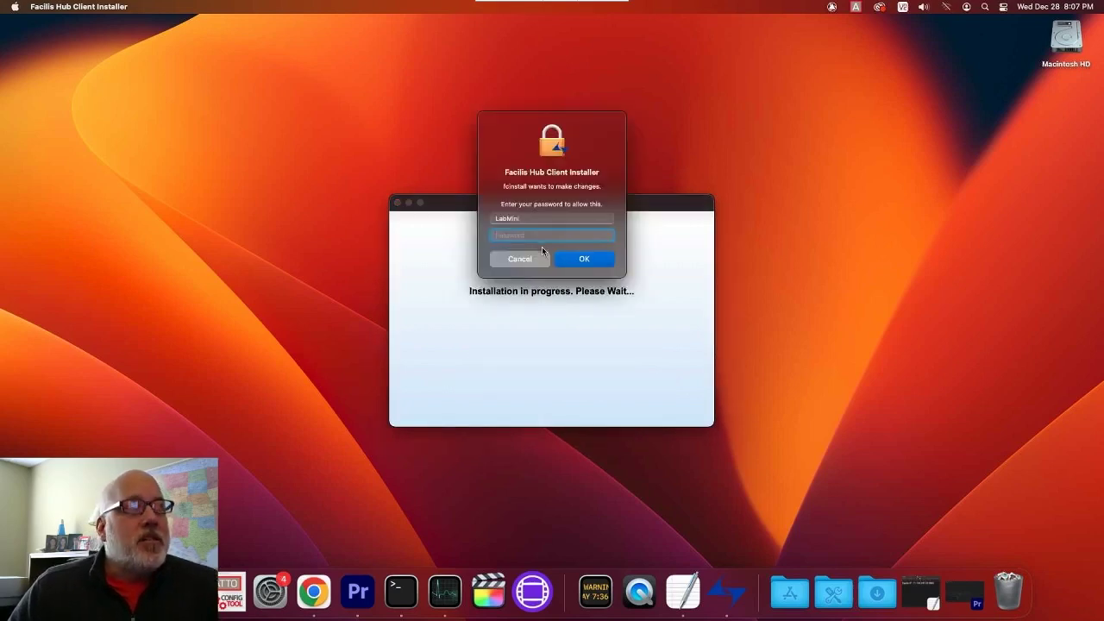
text(********)
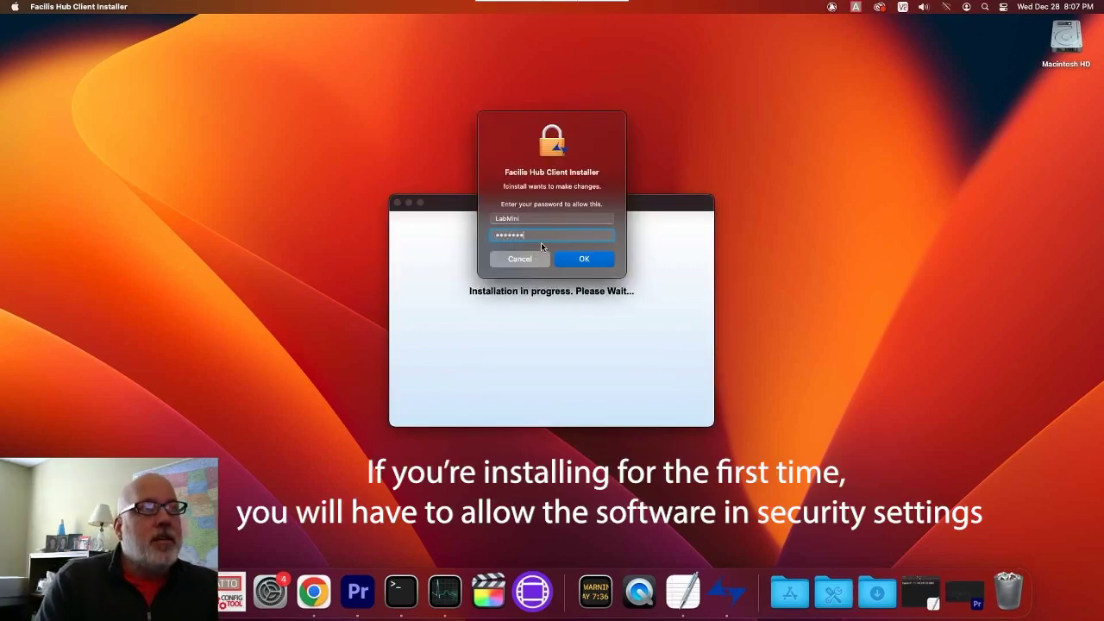
key(Return)
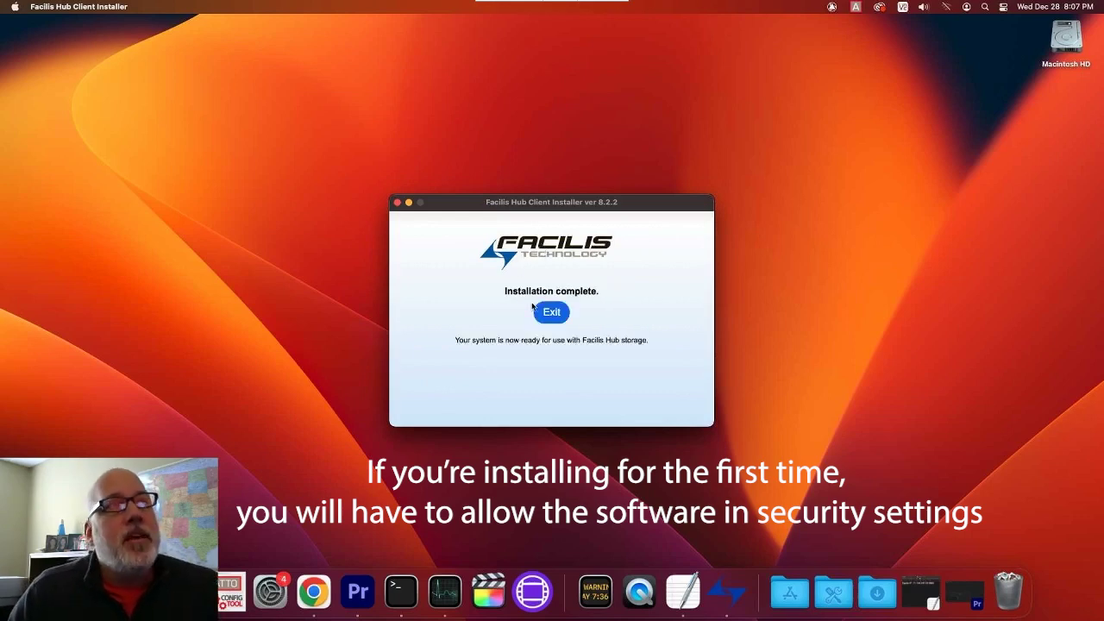
click(547, 314)
Trash the Hub Client installer files and dock Facilis Hub Client Console from Macintosh HD.
drag(447, 228, 660, 313)
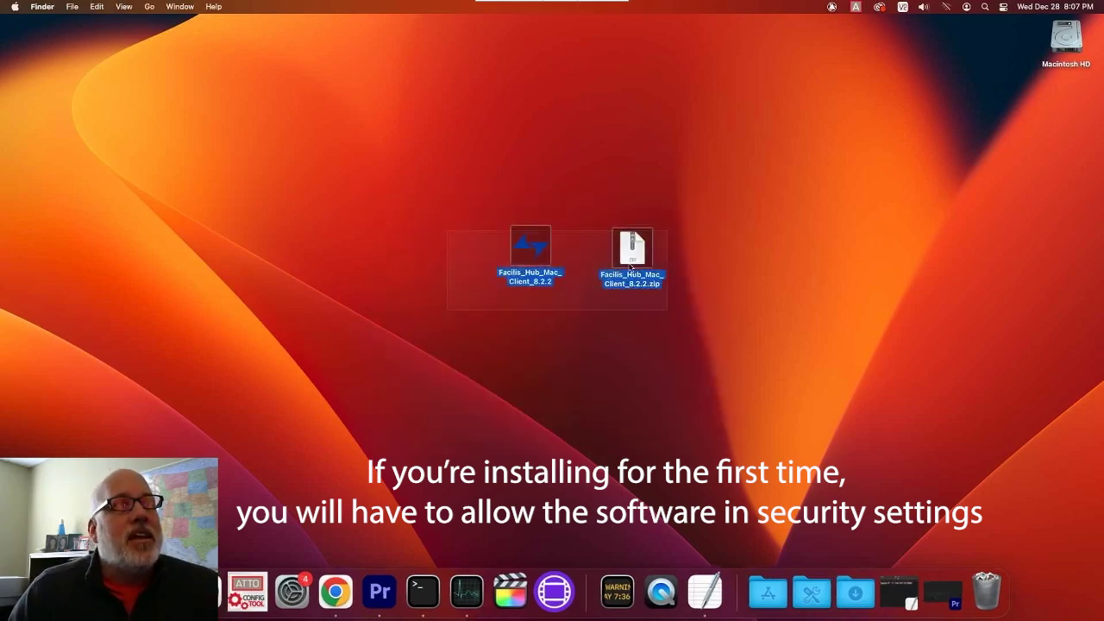
drag(633, 269, 986, 589)
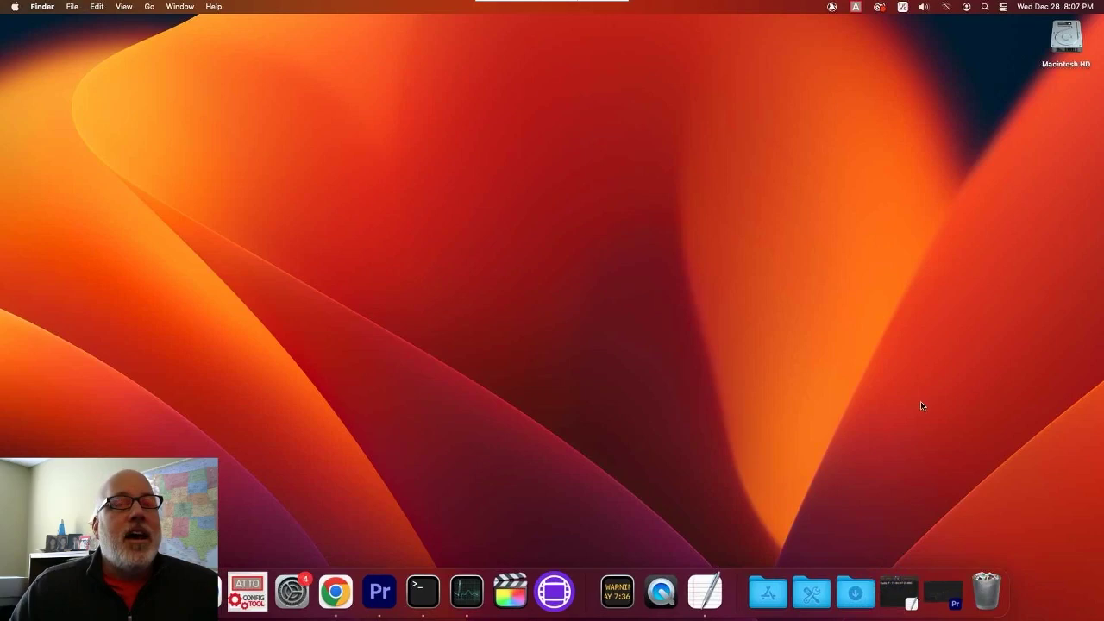
double_click(1065, 38)
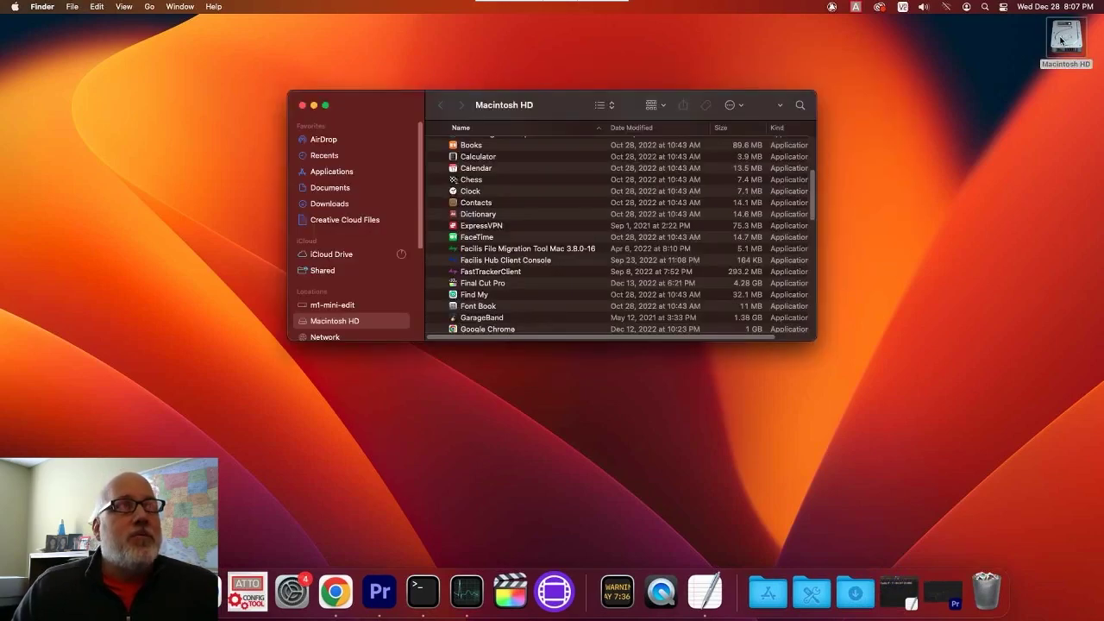
click(506, 261)
scroll(534, 228, up, 5)
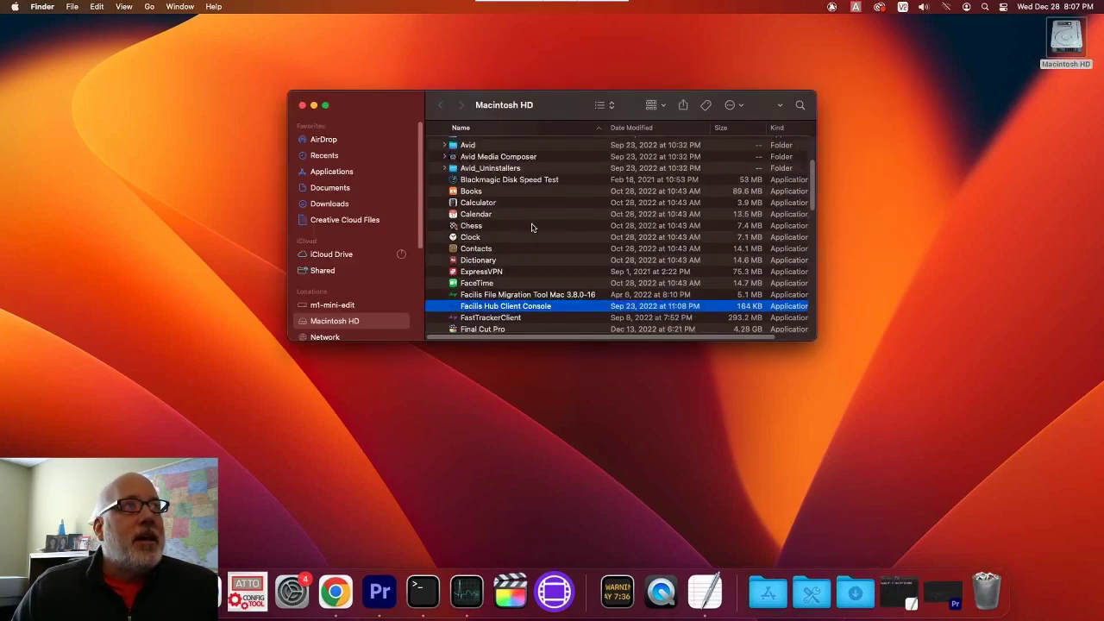
scroll(536, 228, down, 5)
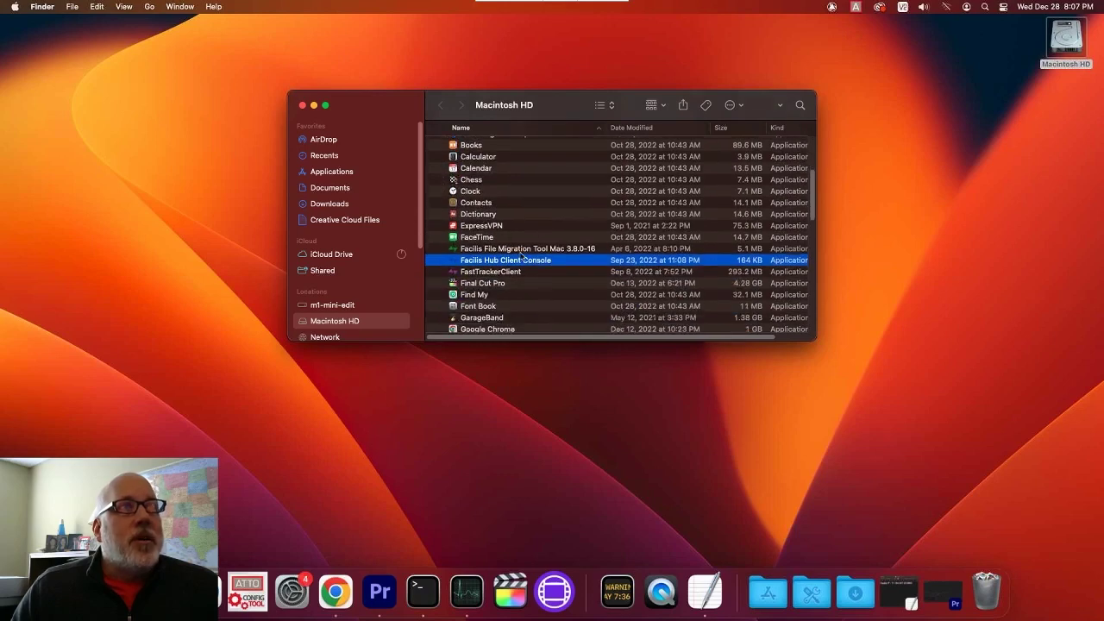
drag(522, 263, 576, 594)
click(302, 104)
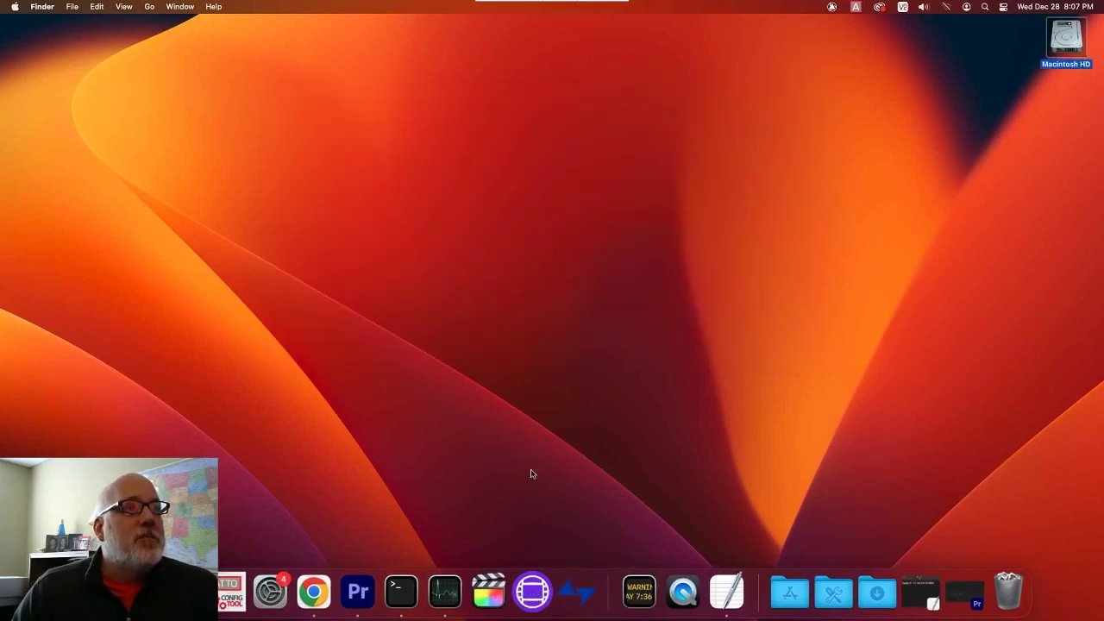
Launch the console, check the empty Servers and Volumes lists, then view Settings showing 192.168.86.49 blacklisted.
click(578, 594)
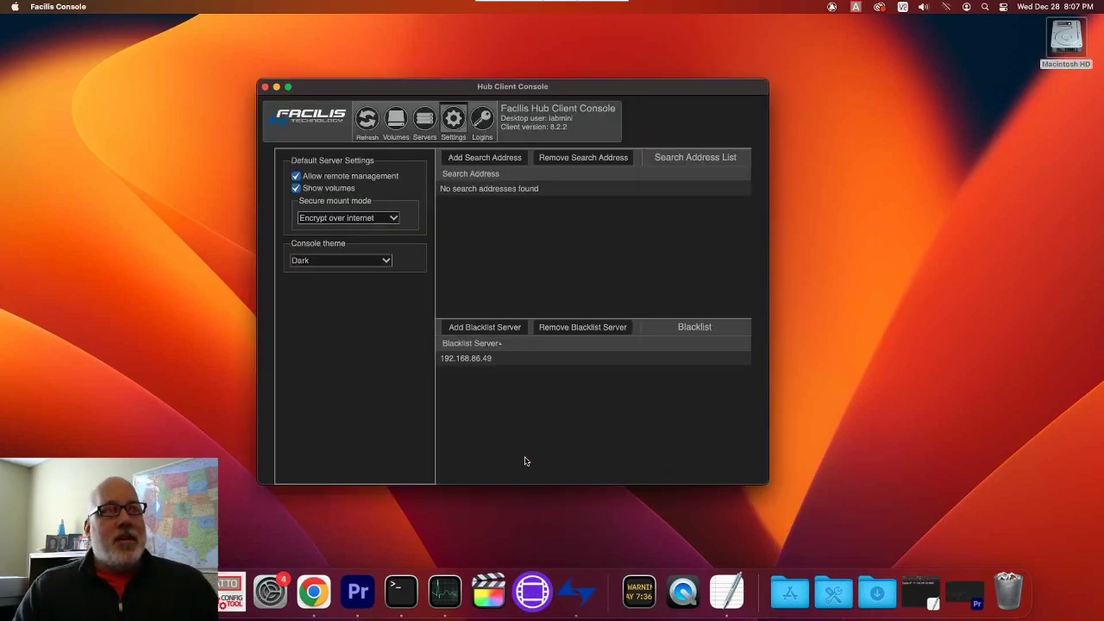
click(425, 123)
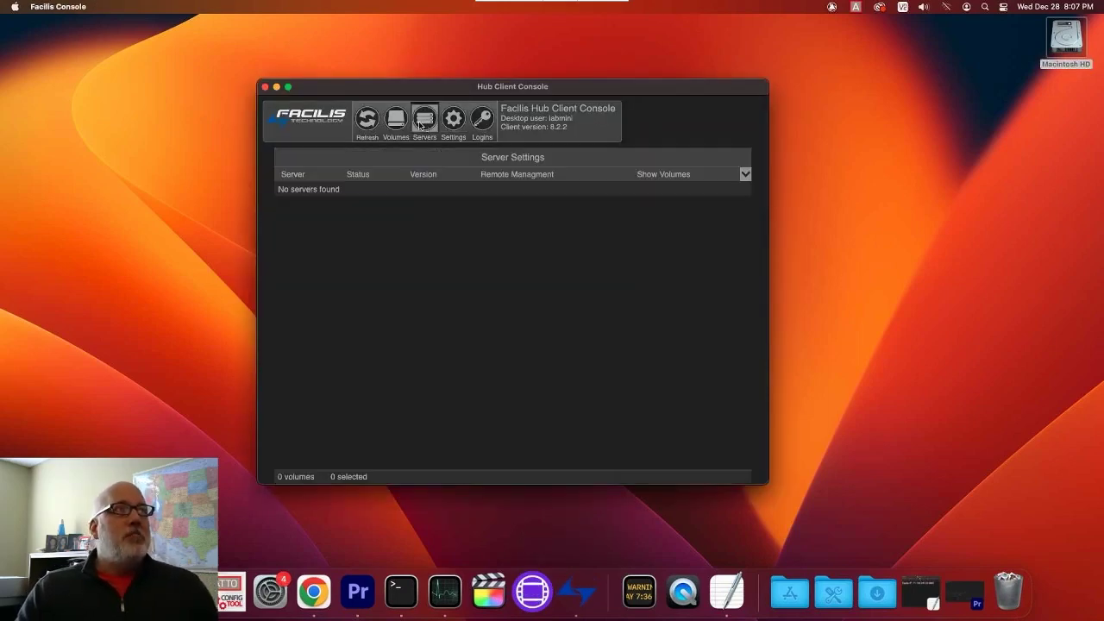
click(394, 126)
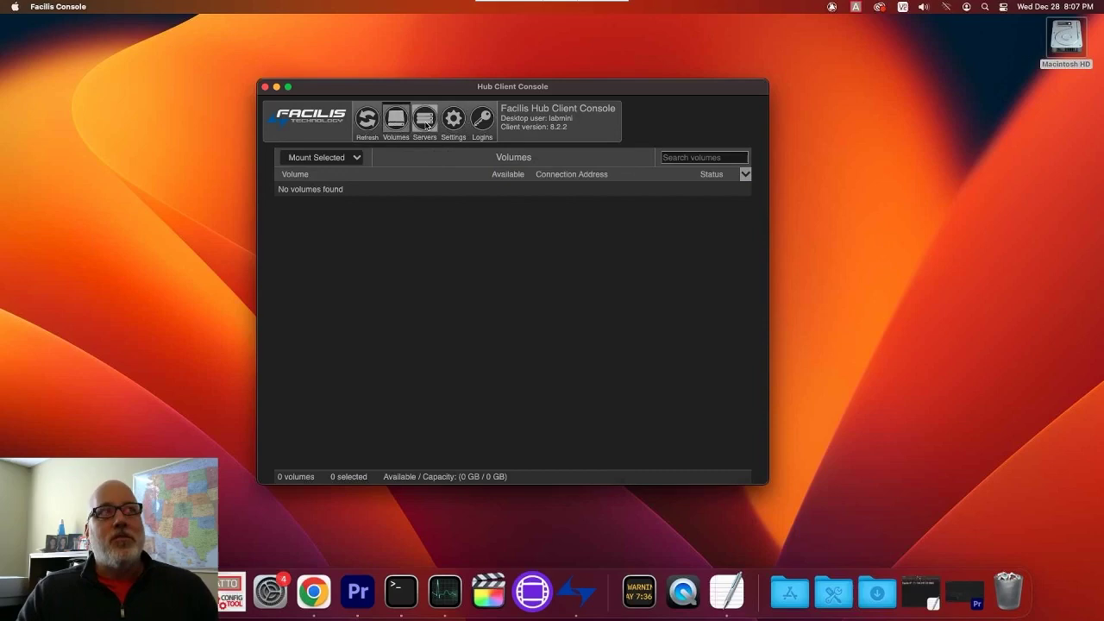
click(424, 122)
click(458, 123)
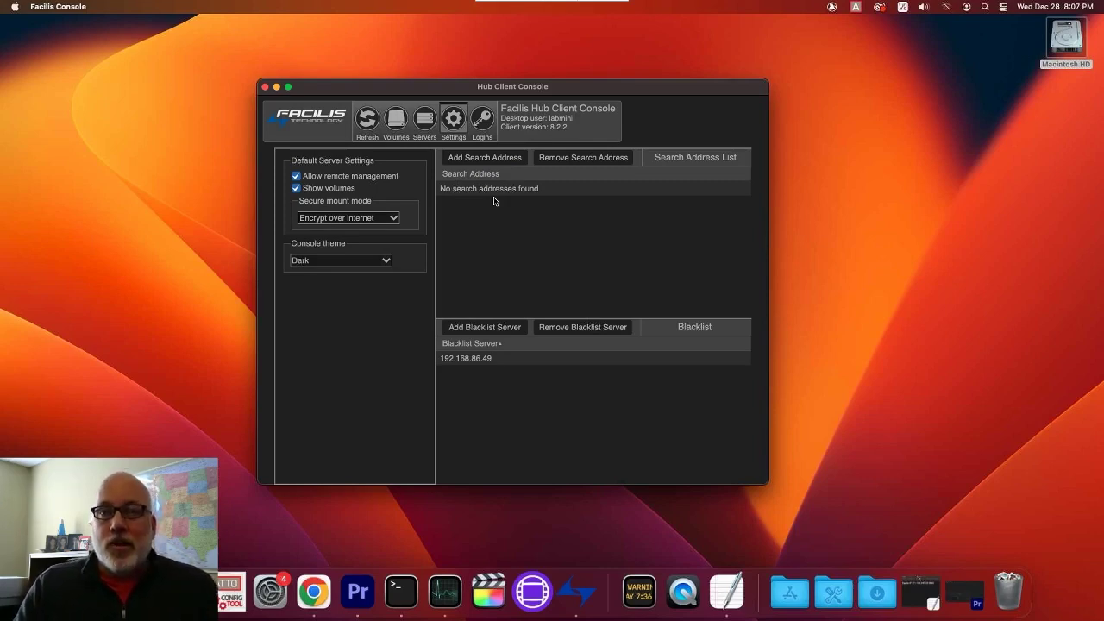
click(921, 592)
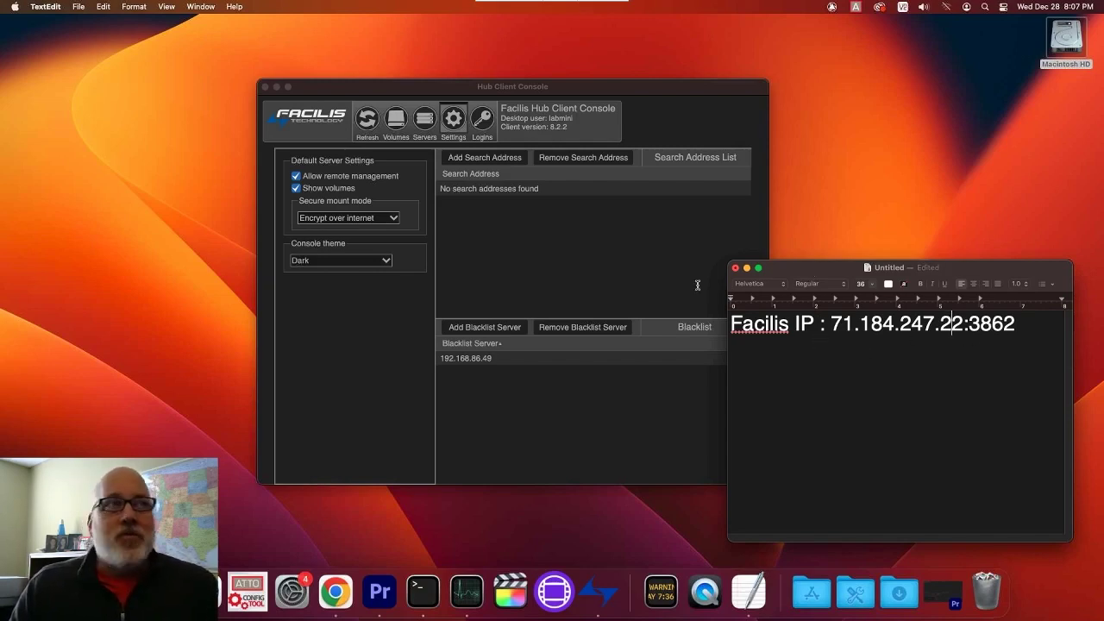
click(484, 161)
click(484, 161)
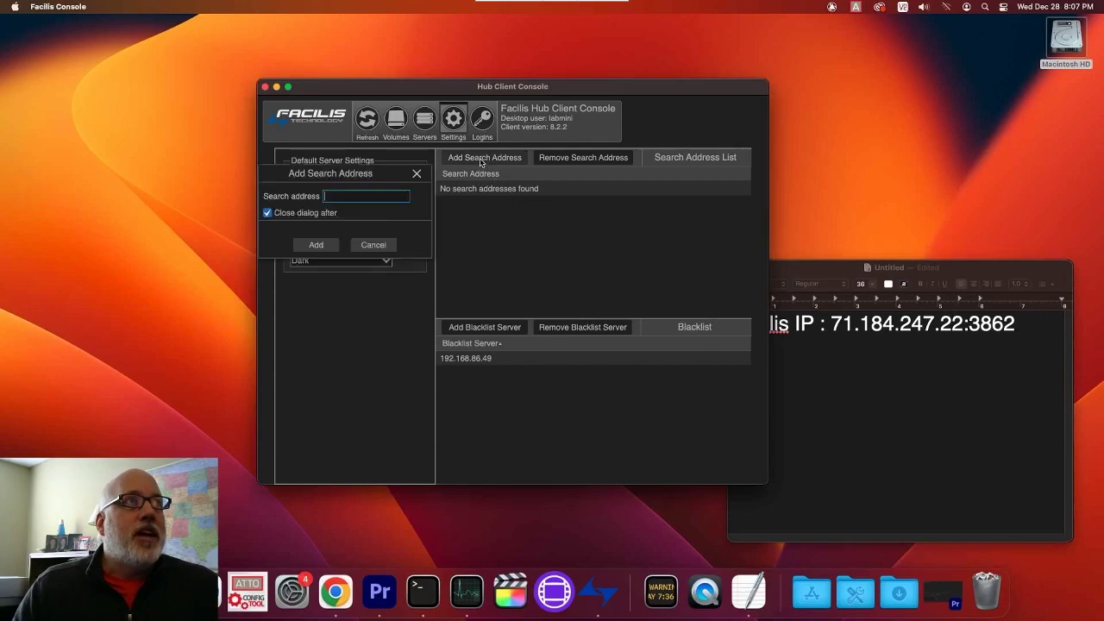
text(71)
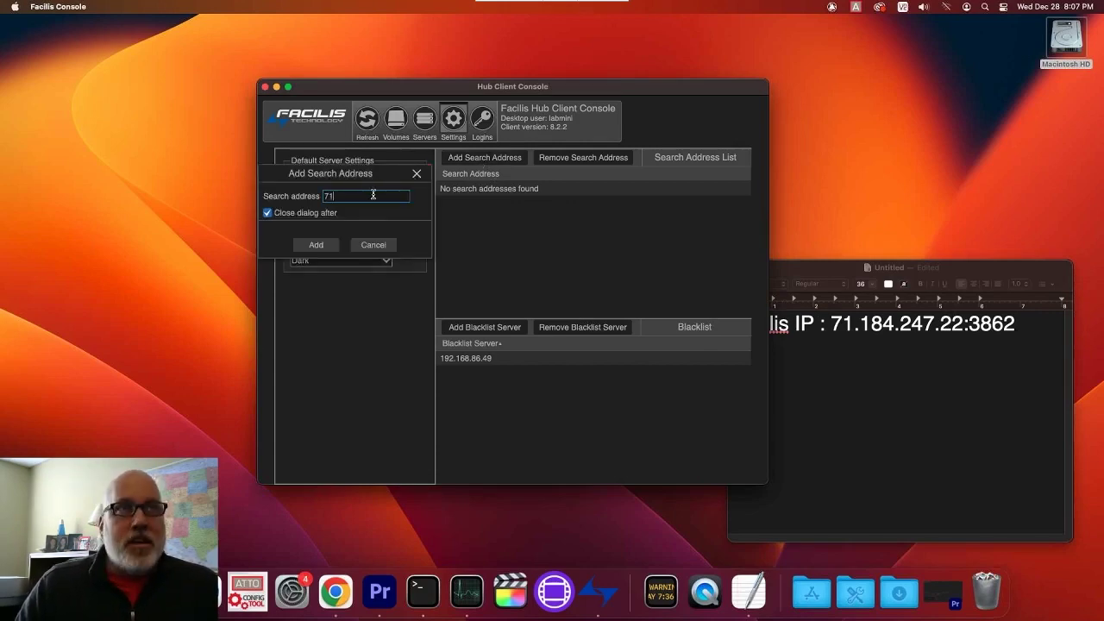
text(.184)
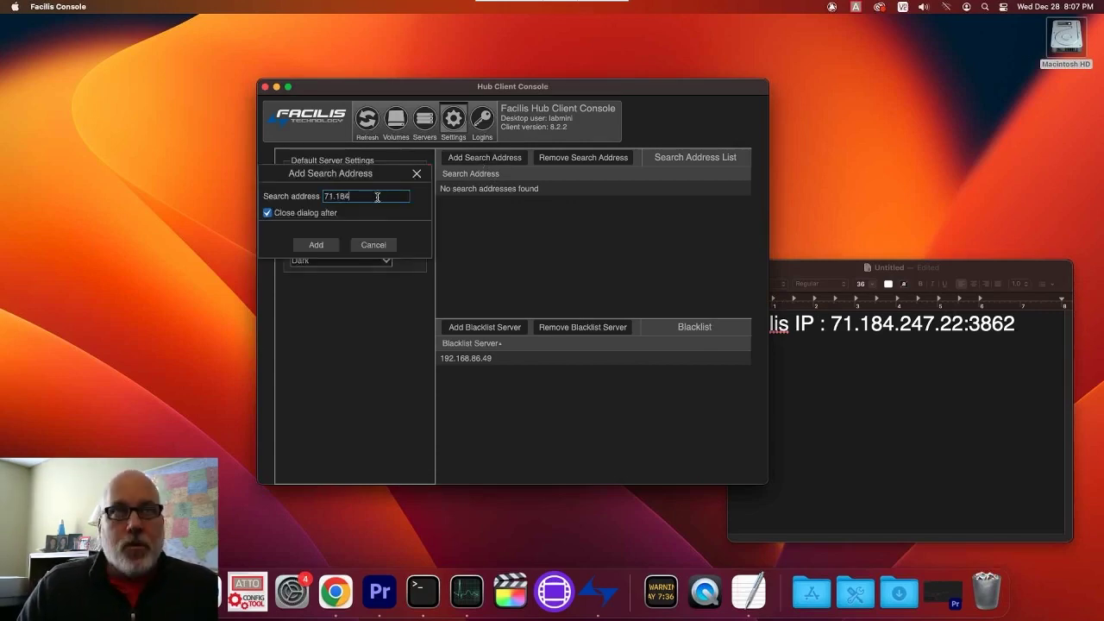
text(.247.22)
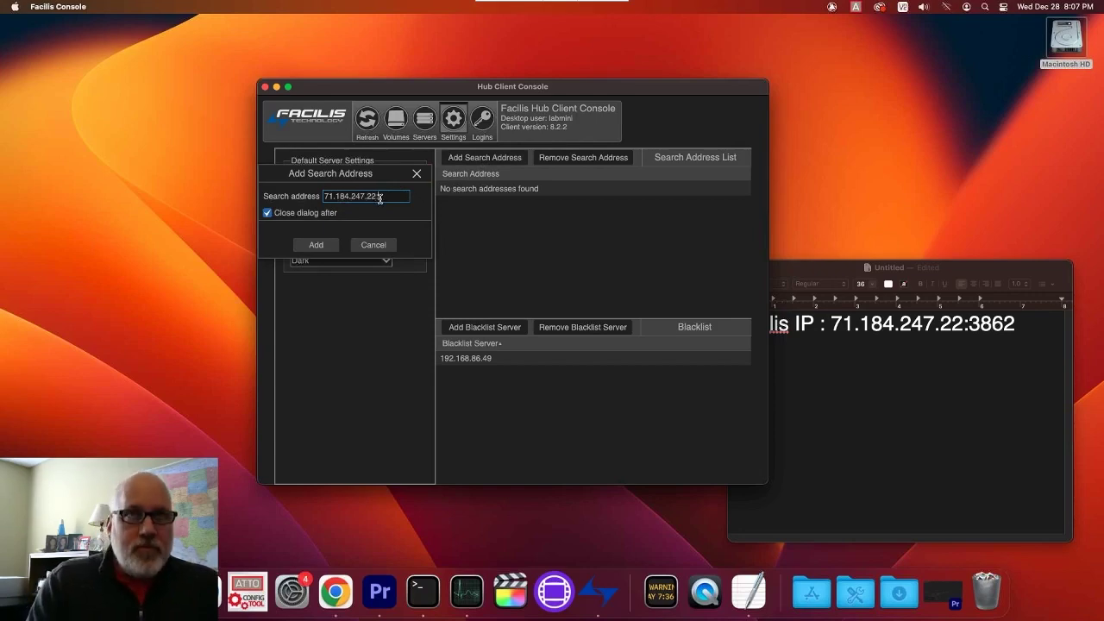
text(:3862)
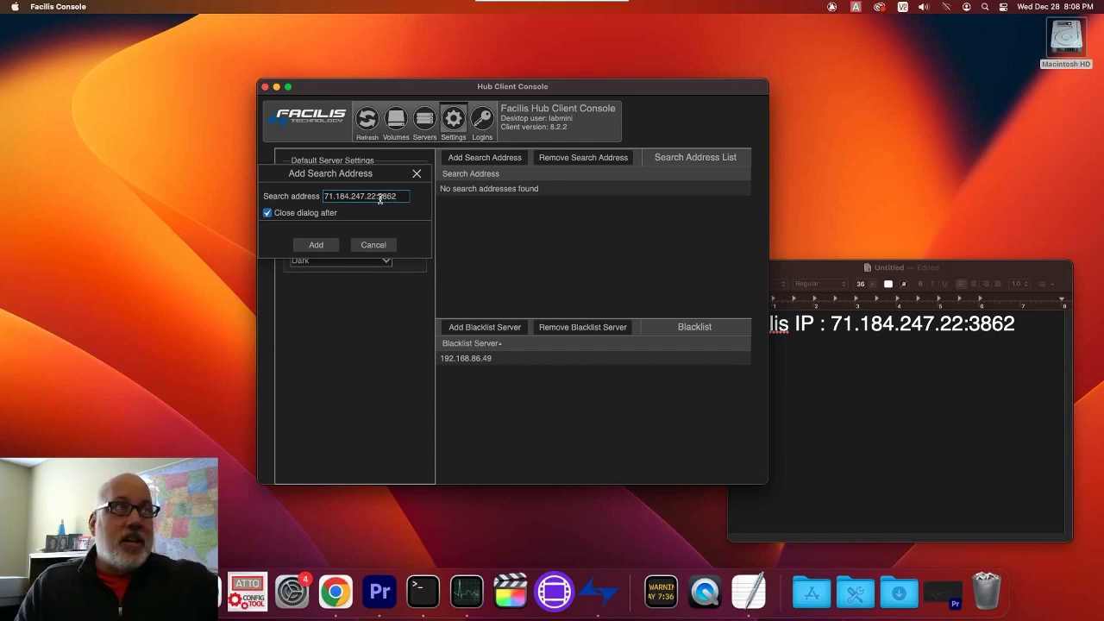
click(328, 245)
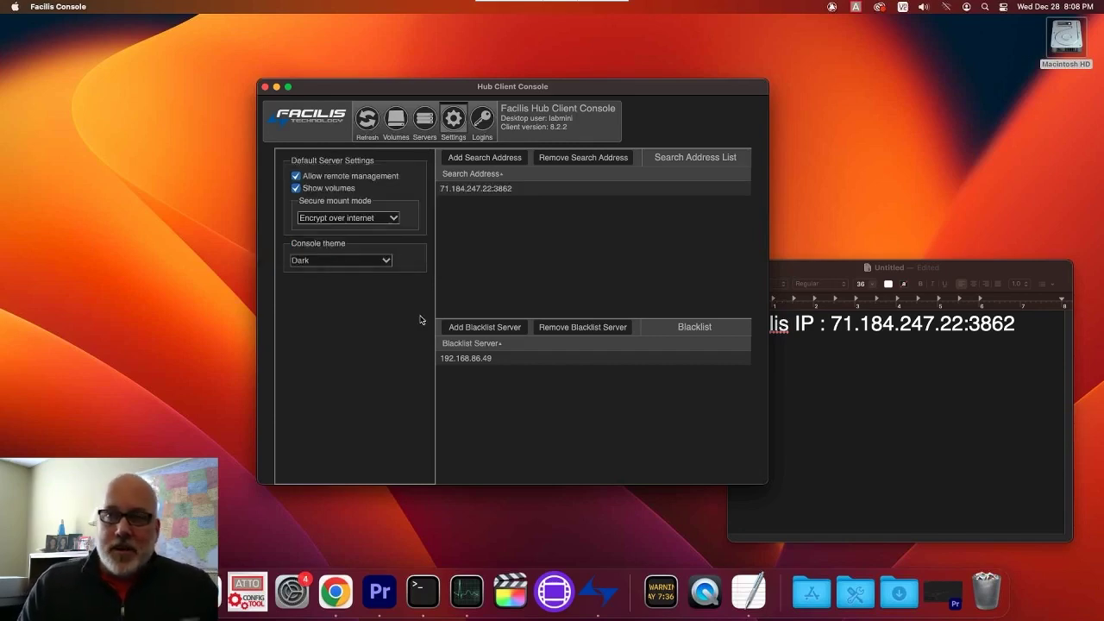
Minimize the TextEdit note and confirm server facilis8d shows Connected (S).
click(804, 268)
click(747, 268)
click(651, 94)
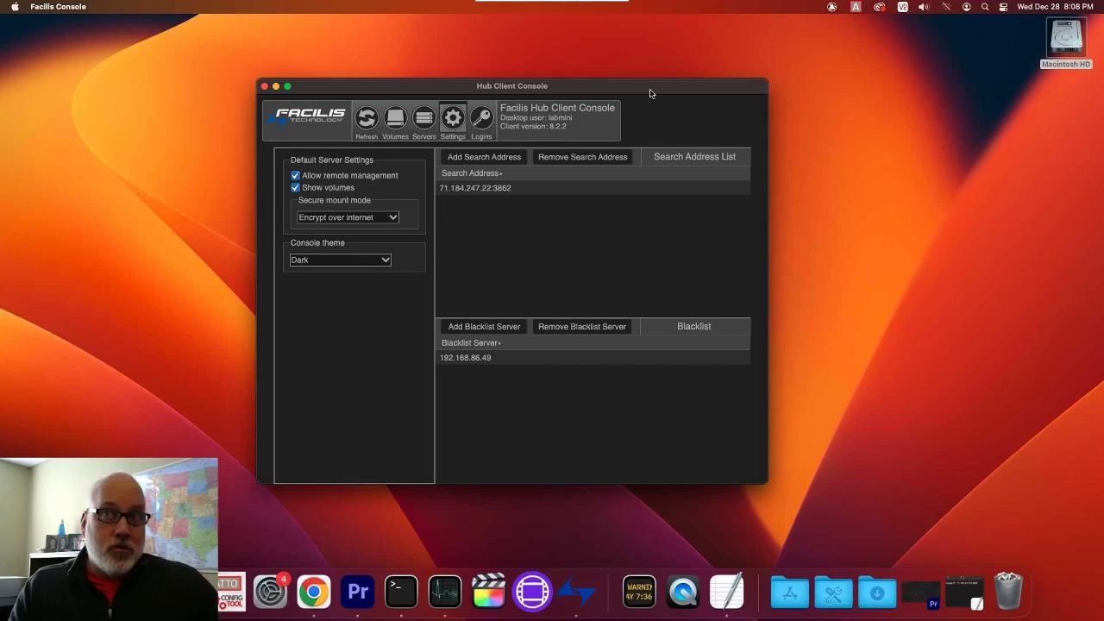
click(425, 127)
click(422, 188)
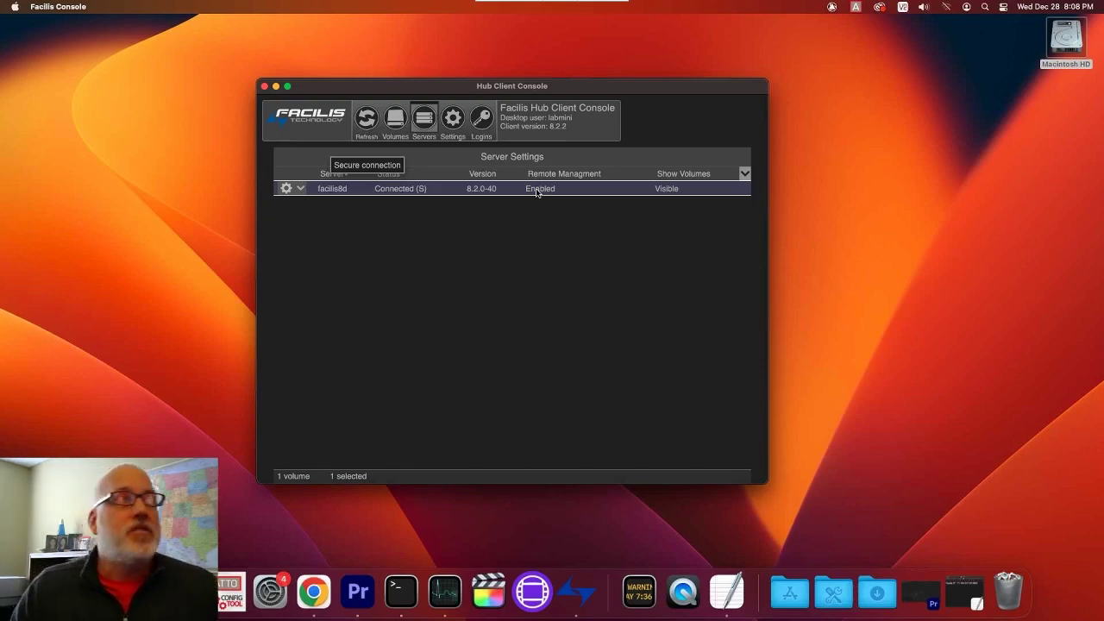
Check the still-empty Volumes list and leave VNC full screen.
click(395, 119)
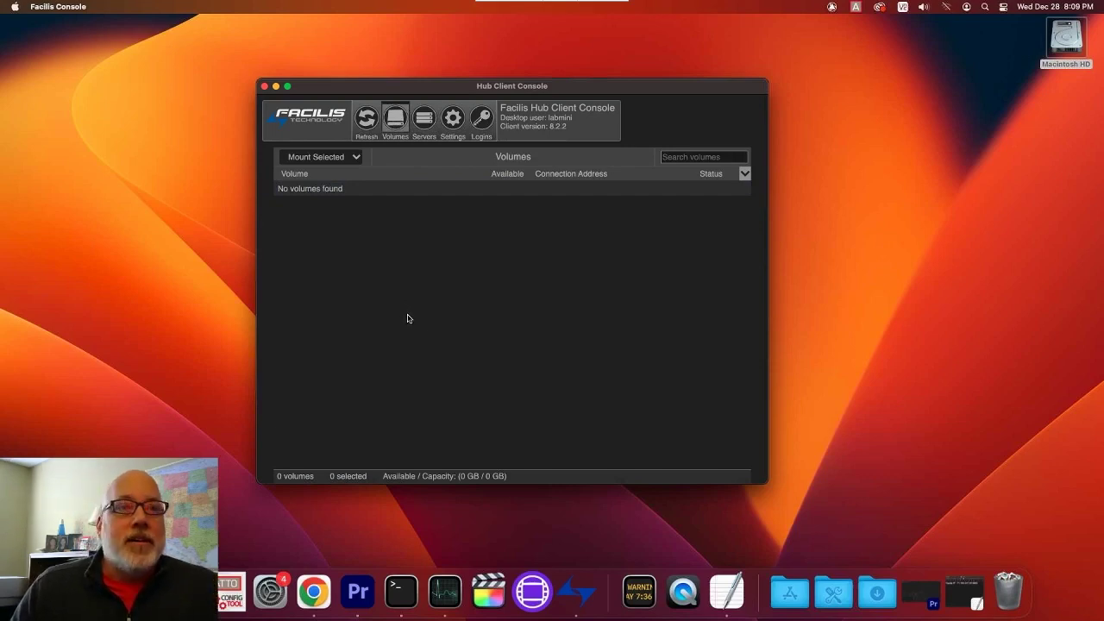
mouse_move(505, 8)
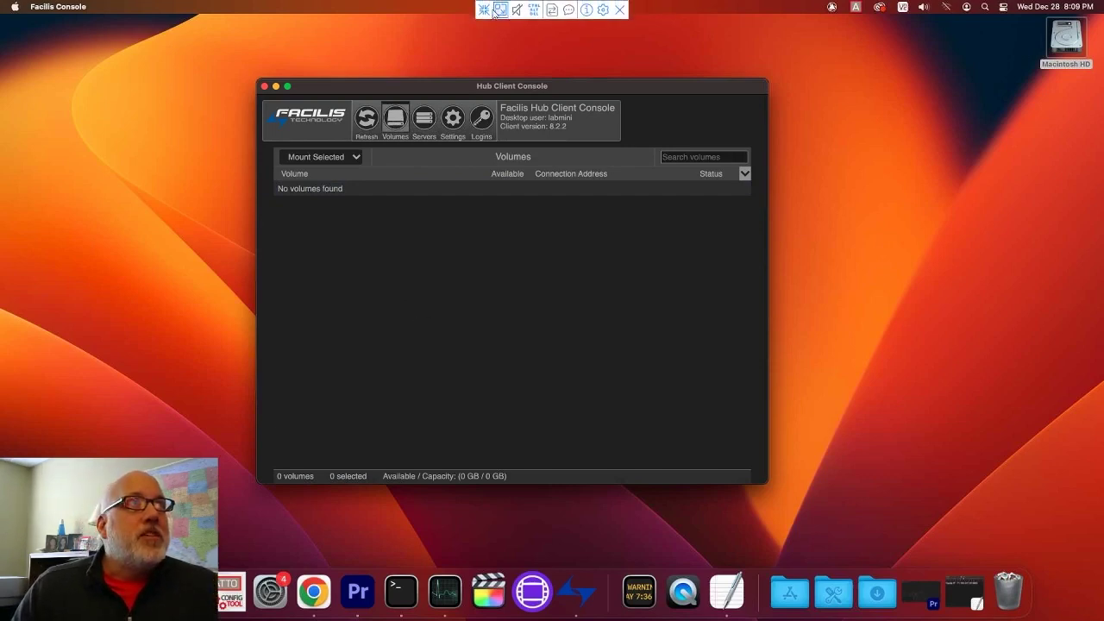
click(484, 10)
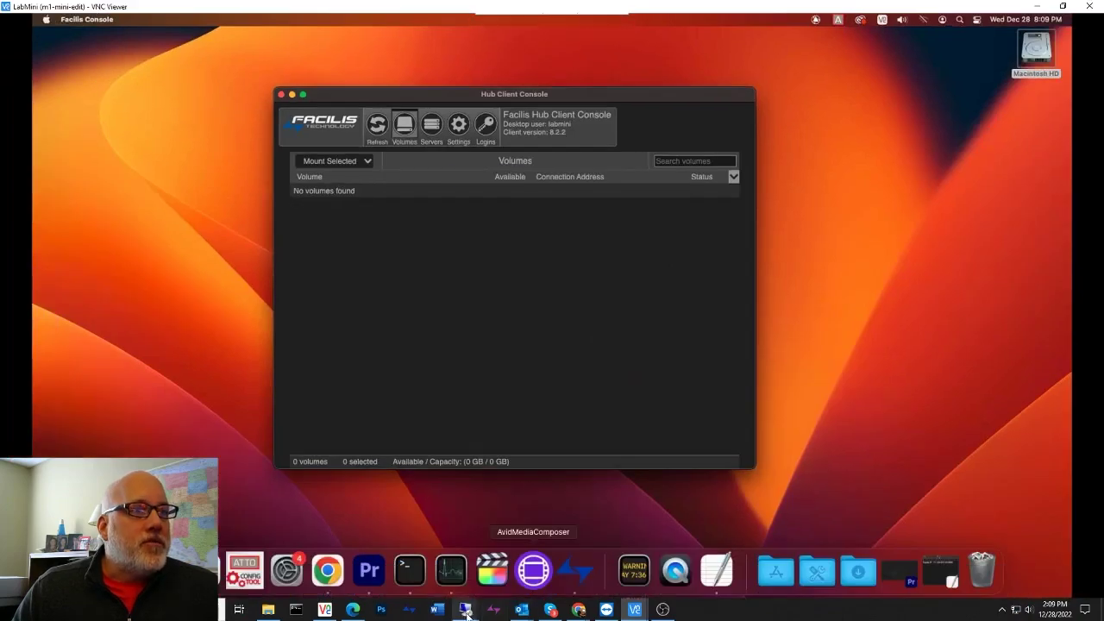
In the server's remote desktop, browse the Clients list and select m1-mini-edit.
mouse_move(465, 610)
click(282, 559)
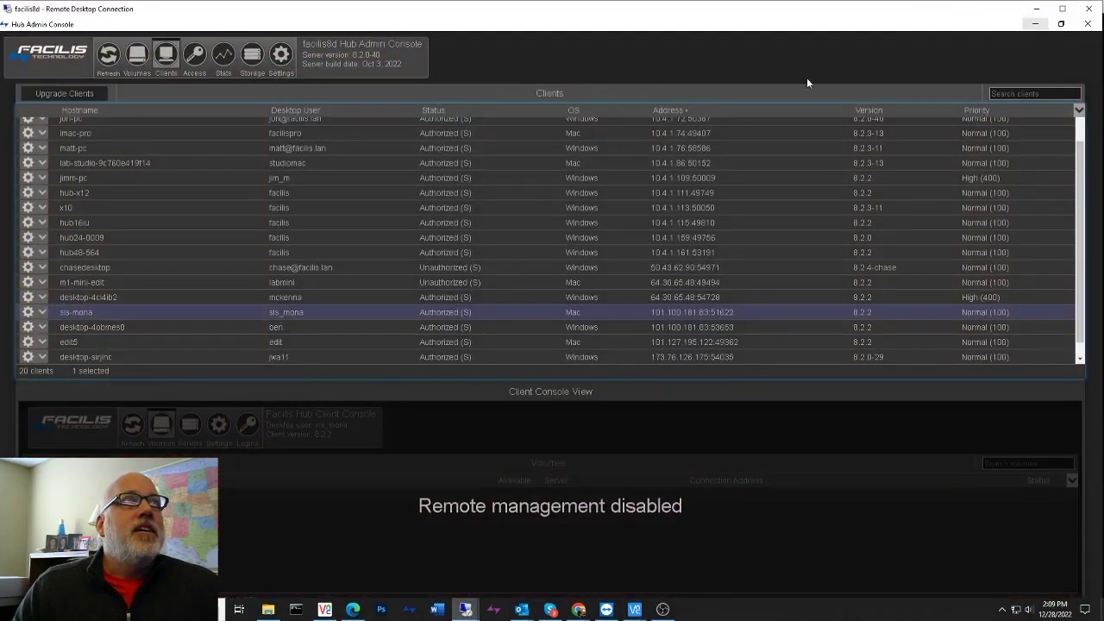
click(348, 269)
click(263, 222)
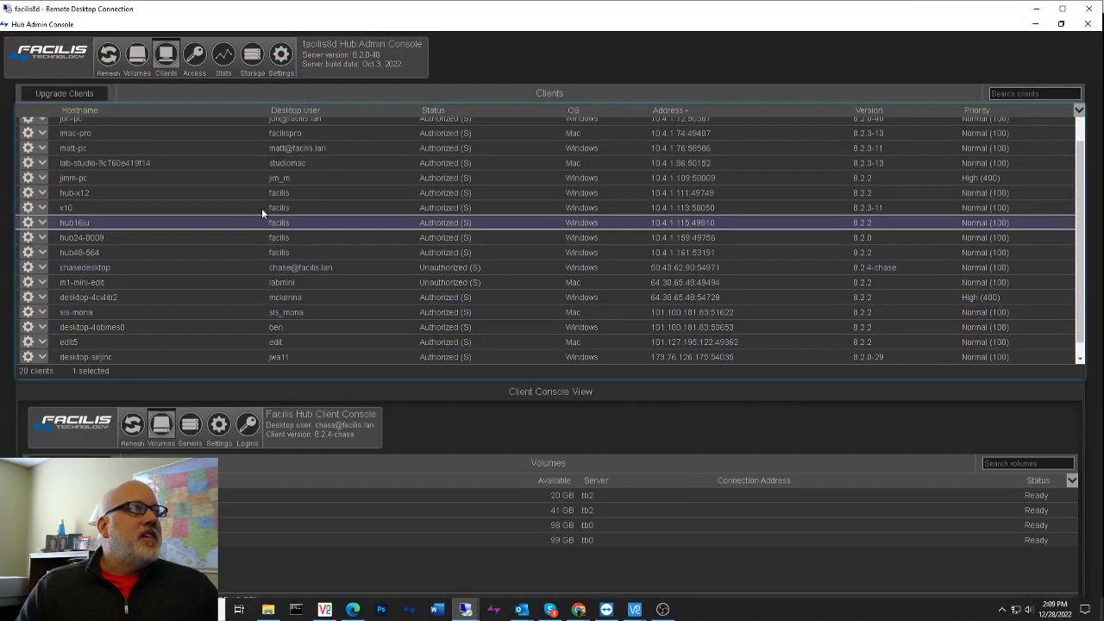
click(181, 163)
click(173, 238)
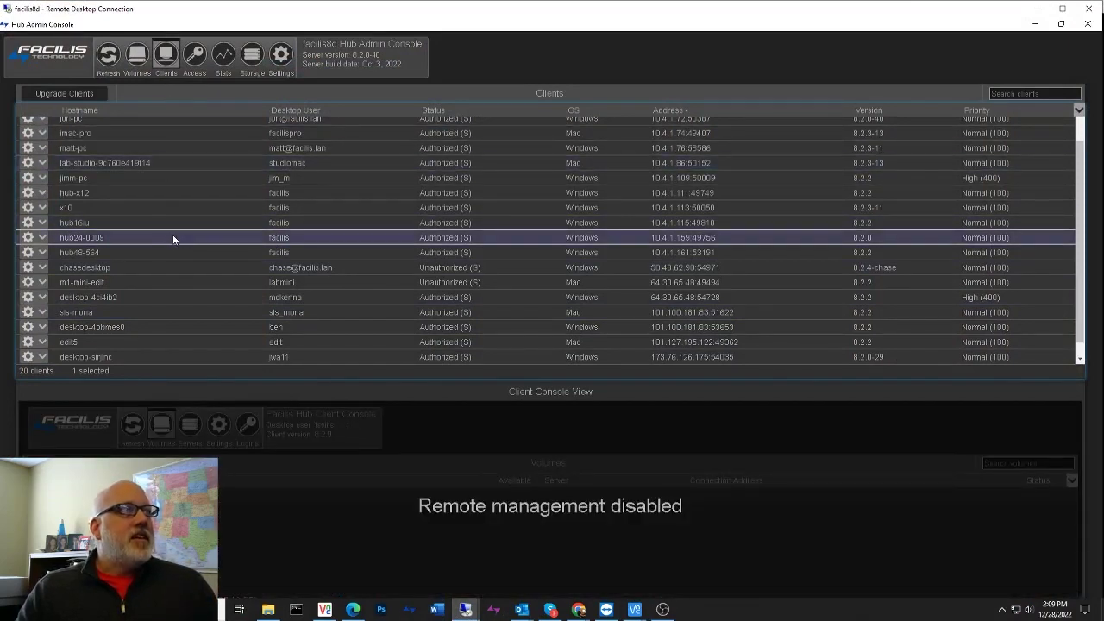
click(473, 282)
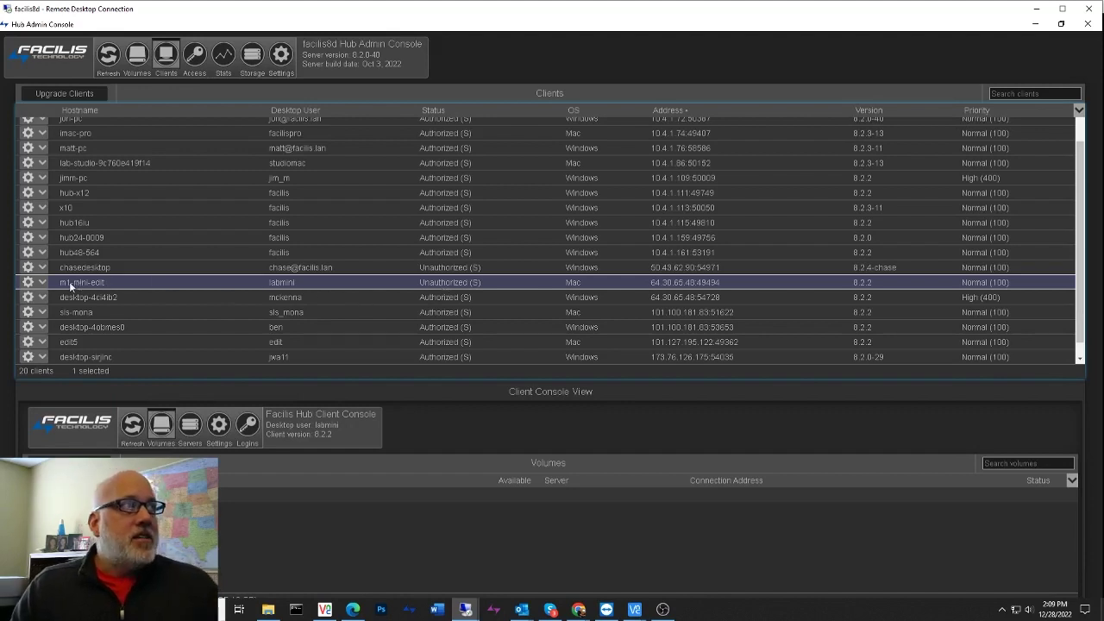
Set m1-mini-edit's authorization to LAN and internet and save its settings.
click(42, 282)
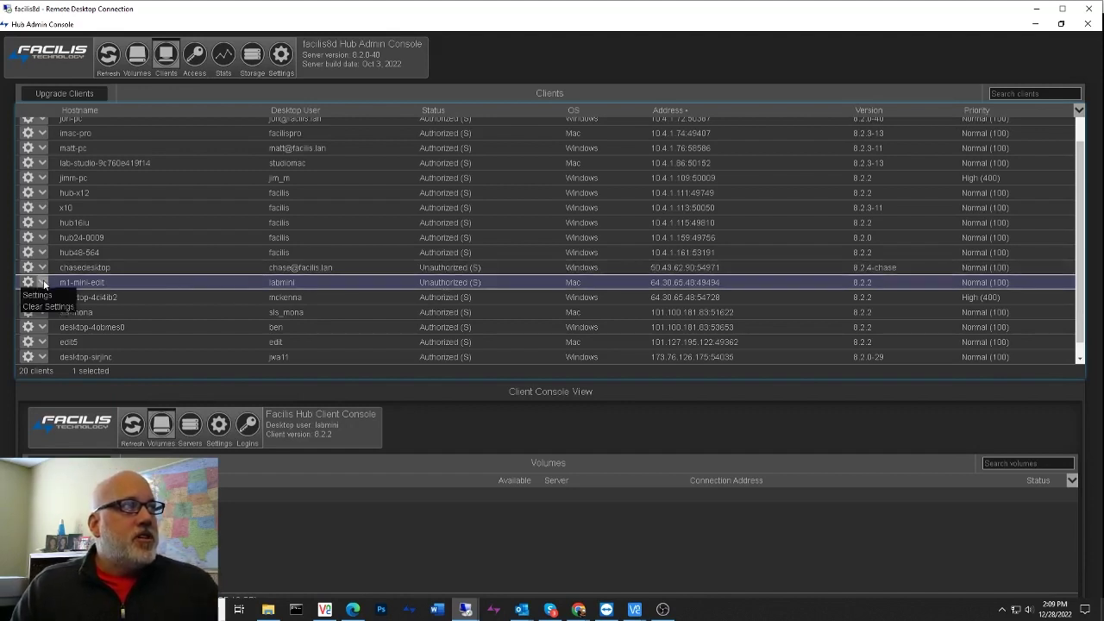
click(38, 295)
click(496, 310)
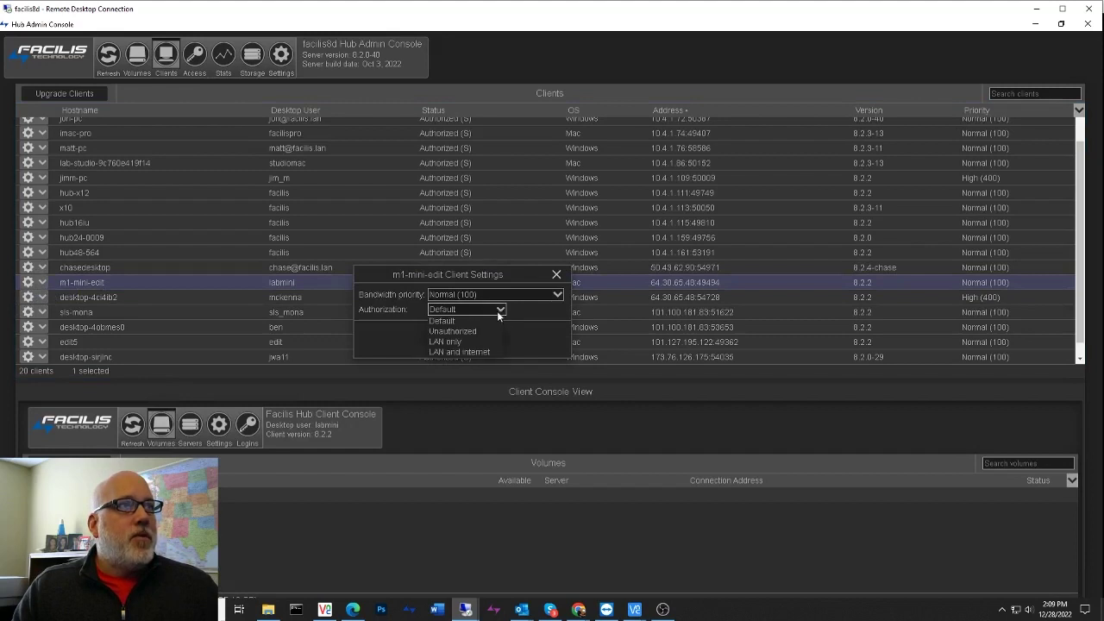
click(476, 351)
click(457, 345)
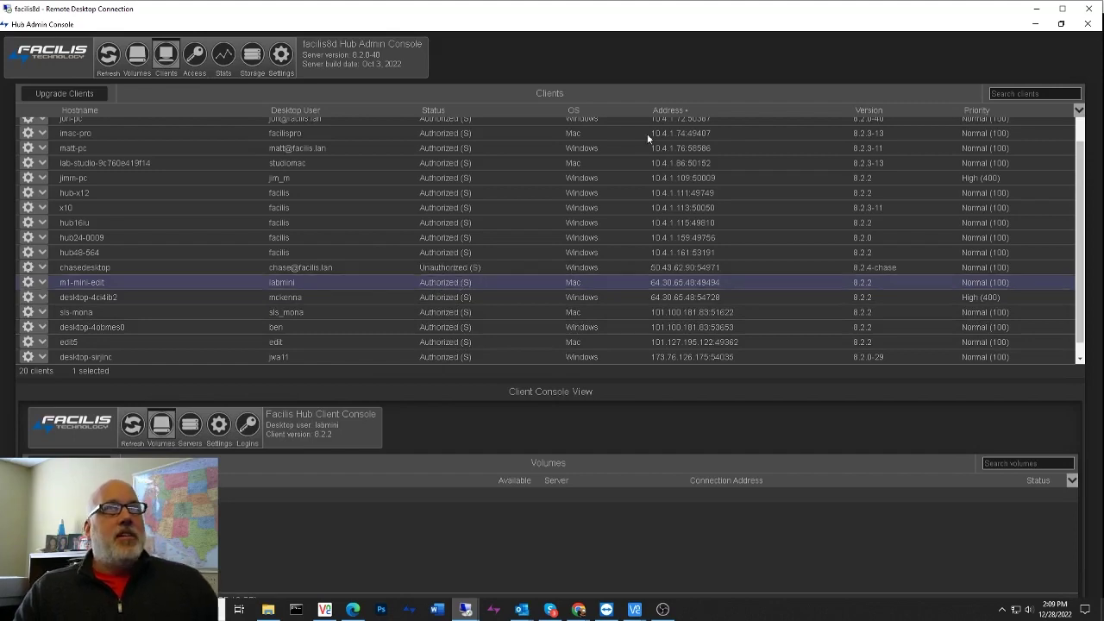
Return to the Mac's full-screen session and refresh volumes so VA_TAP and Wanlink1 appear.
click(1036, 9)
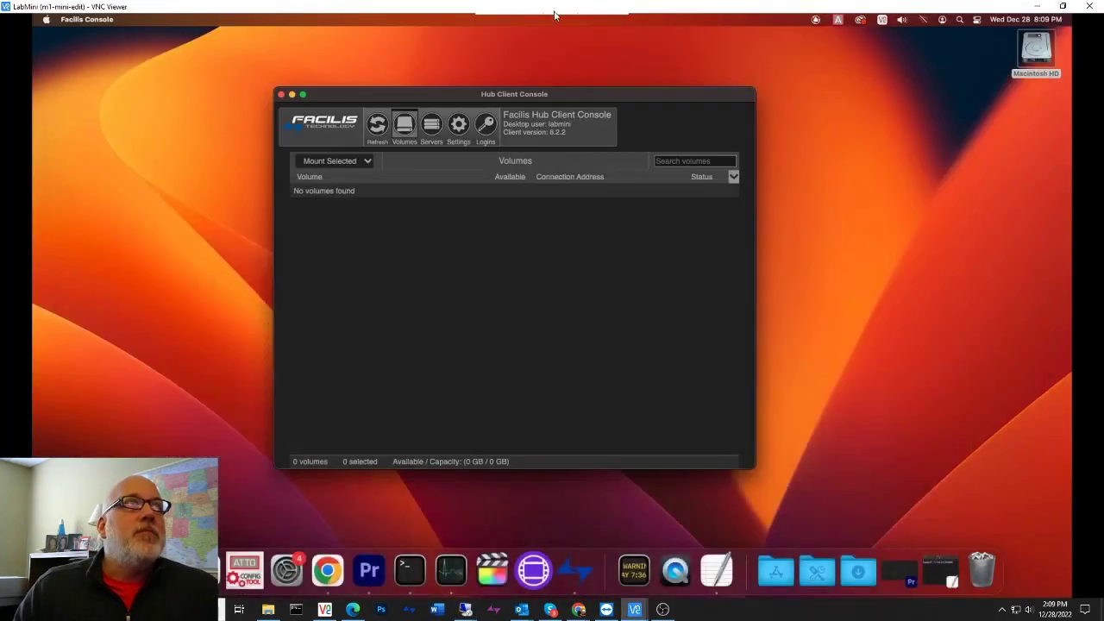
mouse_move(554, 14)
click(483, 23)
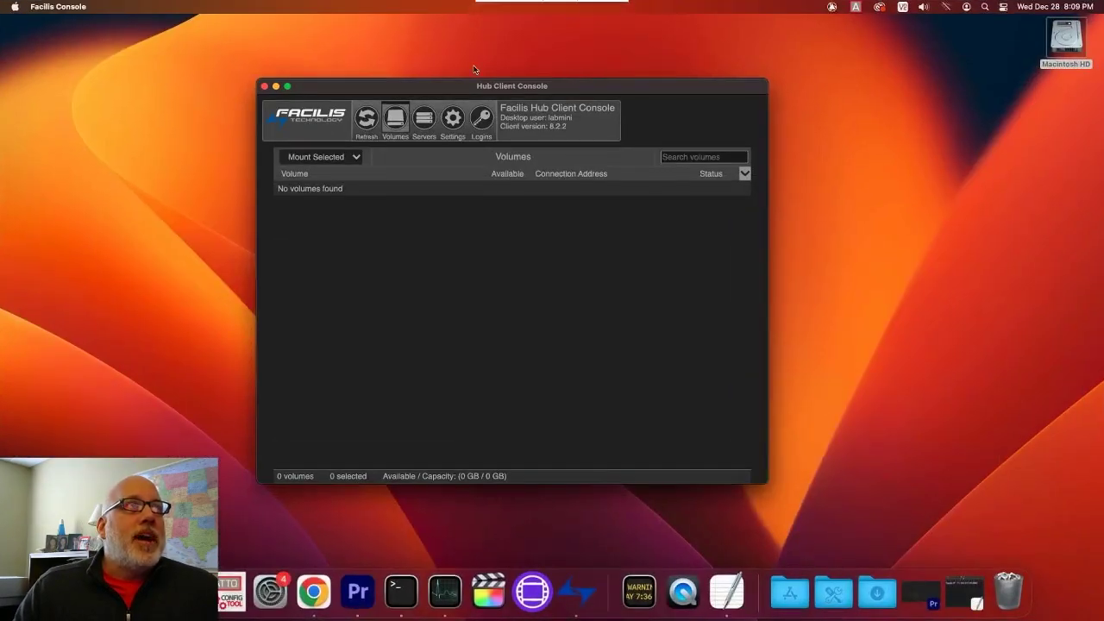
click(367, 121)
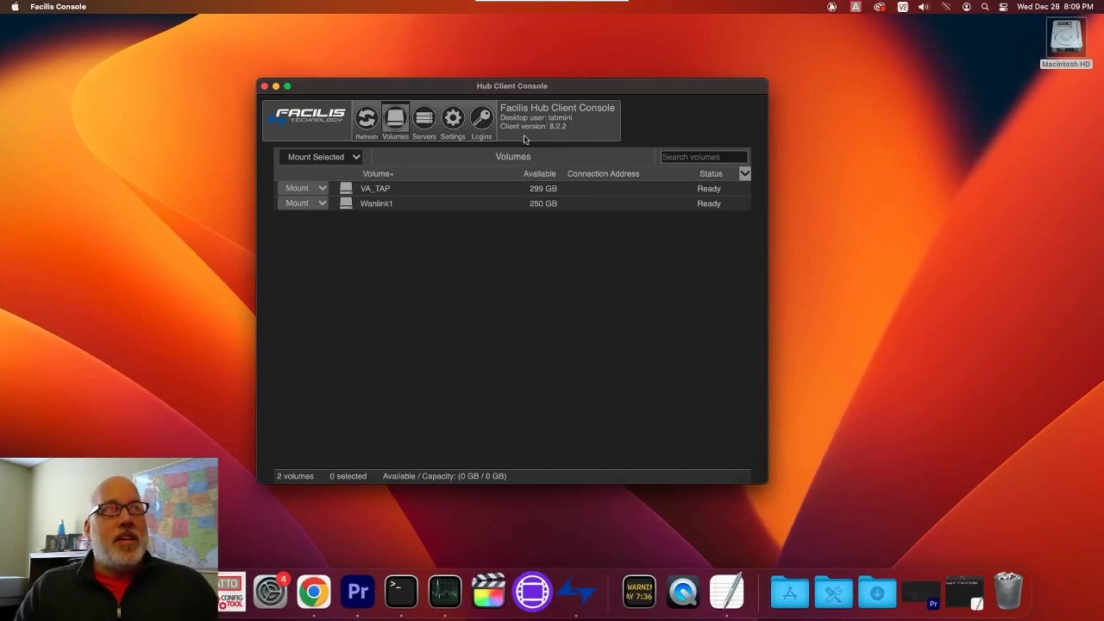
Check the Logins page, opening and cancelling the user login form.
click(480, 126)
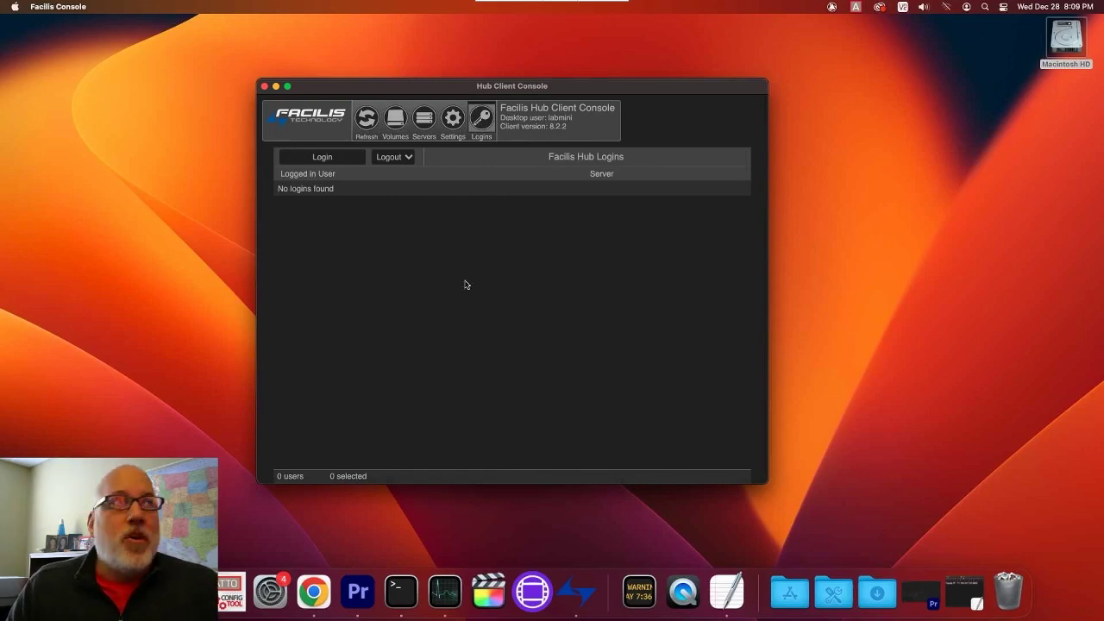
click(344, 157)
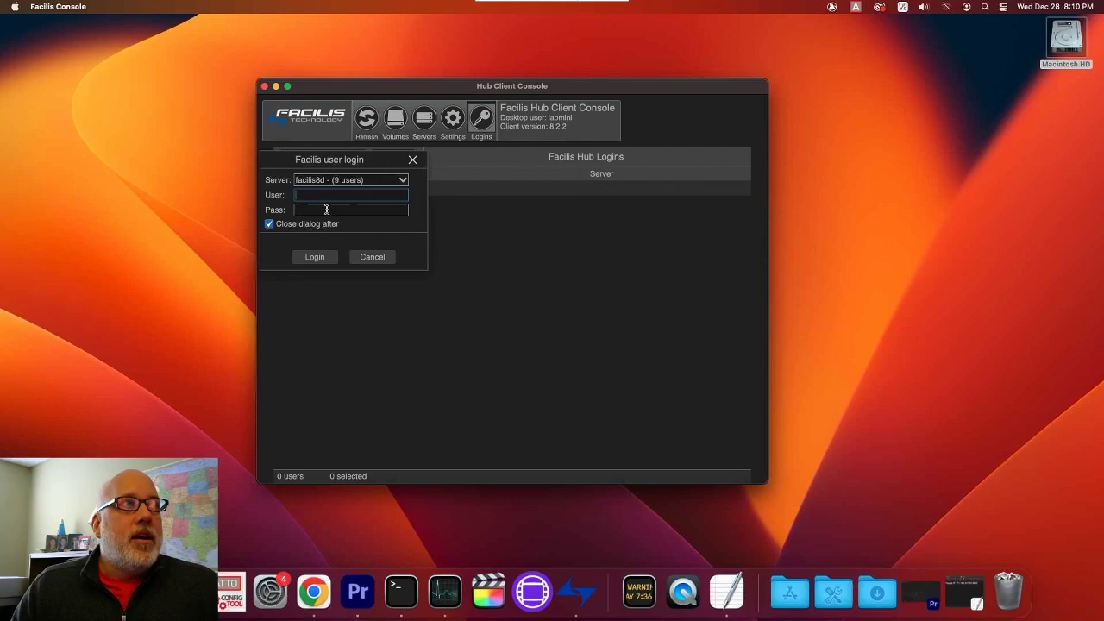
click(372, 258)
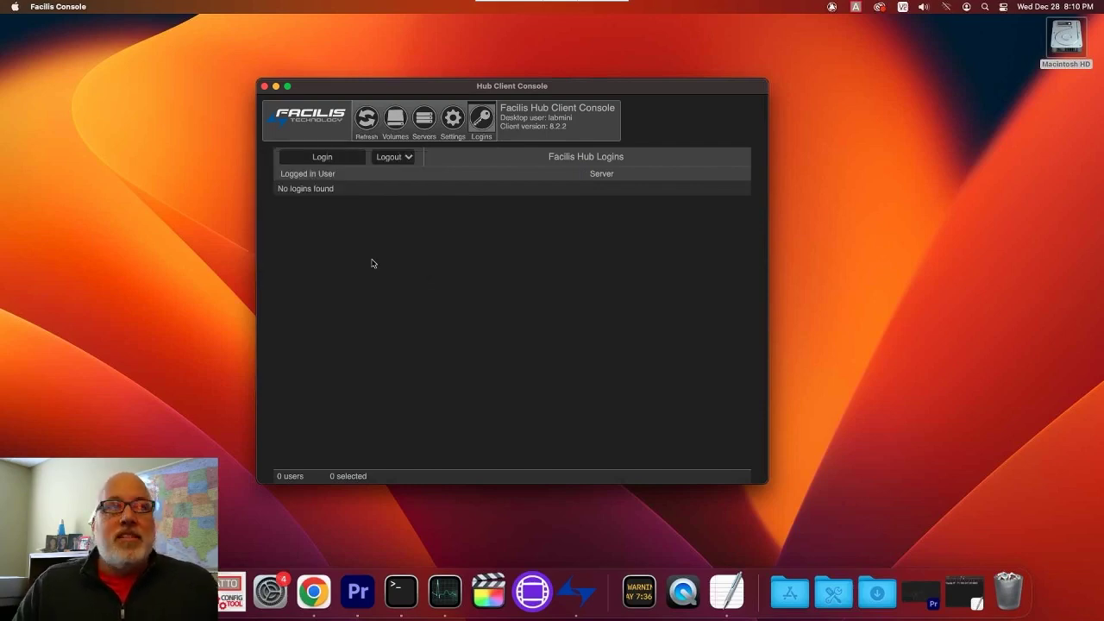
Mount the VA_TAP and Wanlink1 volumes from the Volumes list.
click(395, 119)
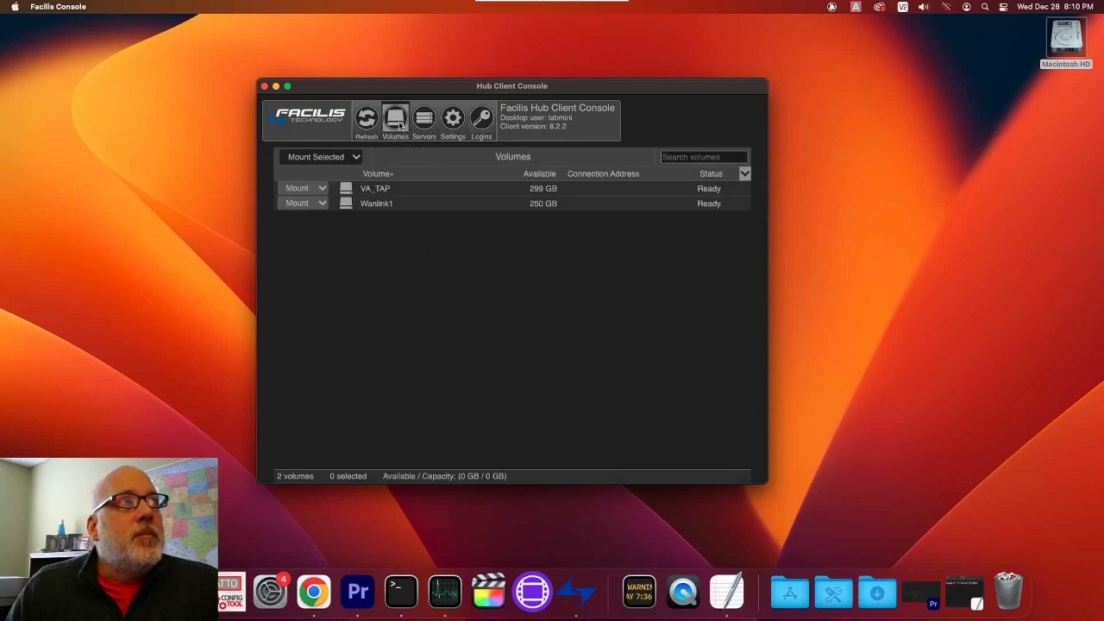
click(297, 188)
click(297, 202)
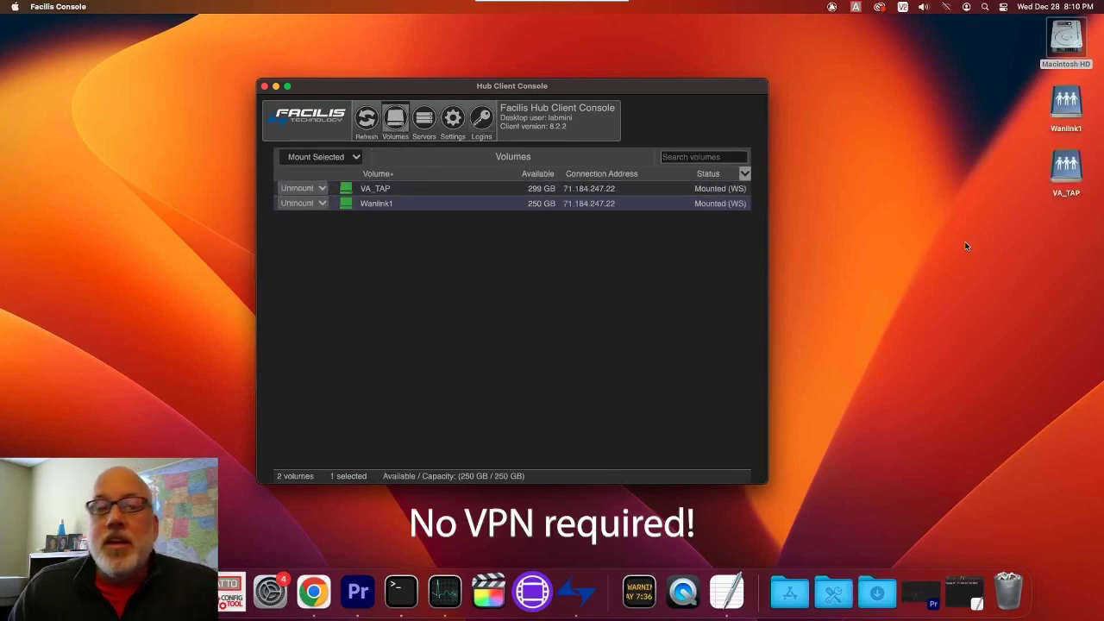
Open Surfing (1).mov from Wanlink1's Footage/Surfers folder.
double_click(1066, 103)
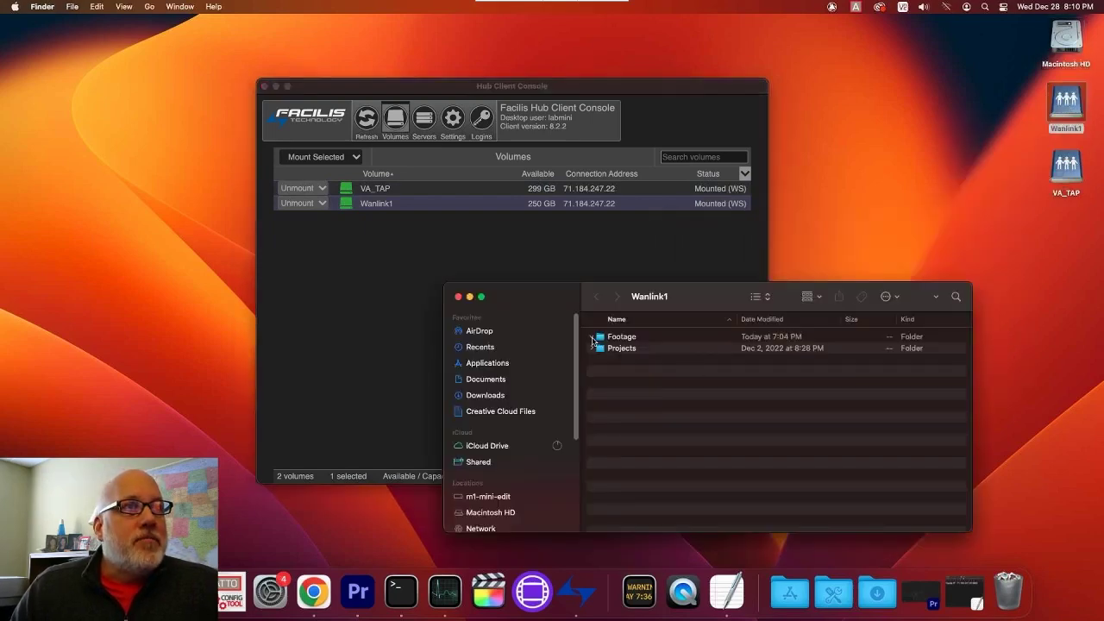
click(592, 336)
click(600, 348)
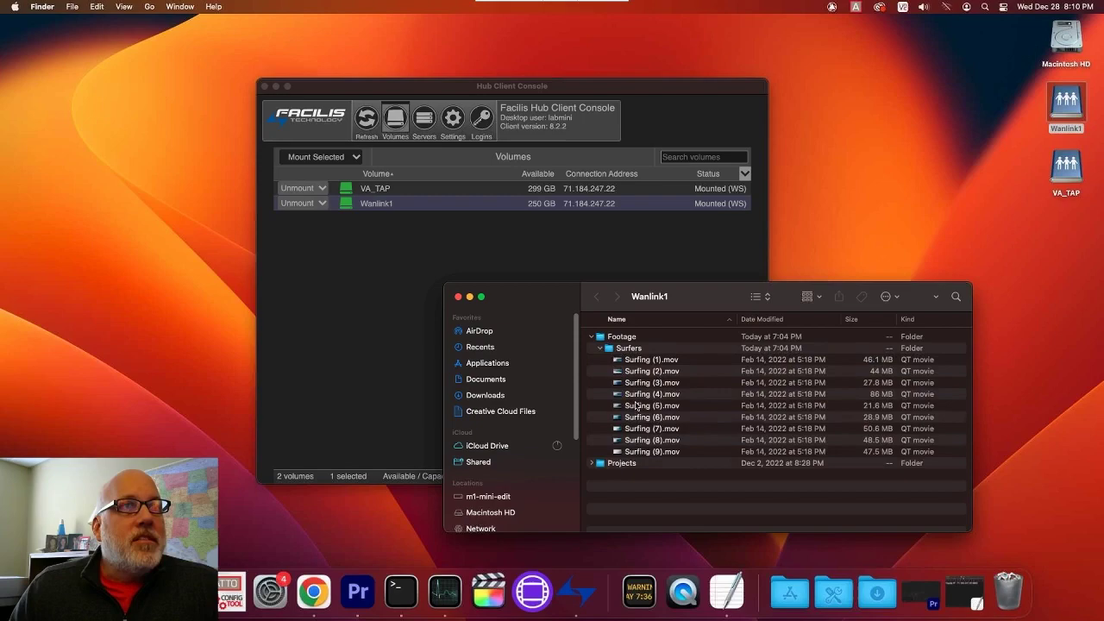
double_click(620, 361)
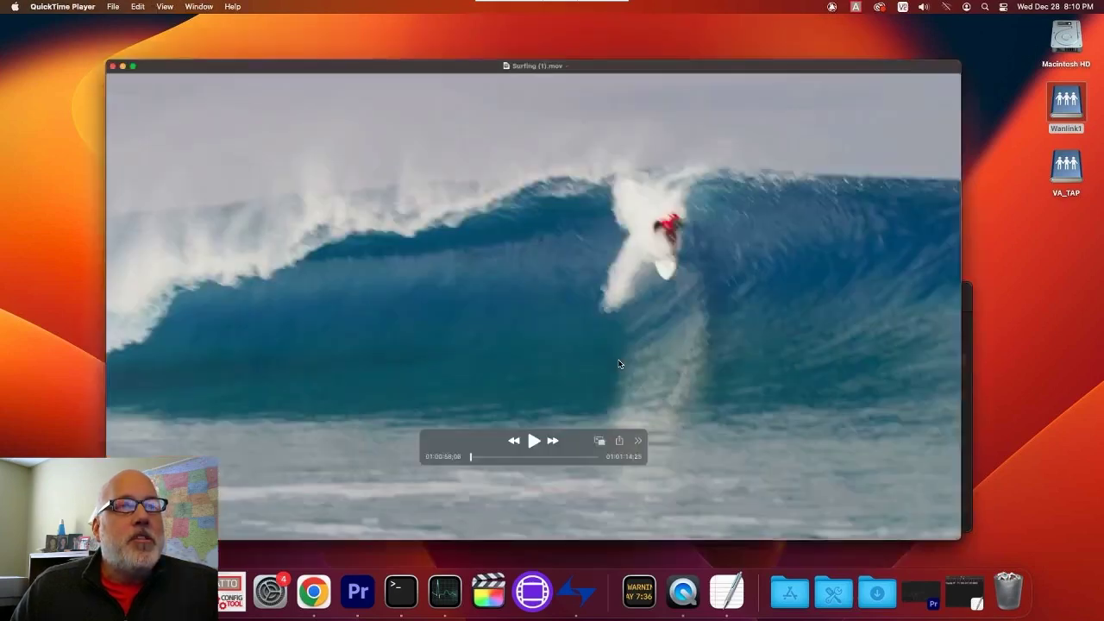
Play and pause Surfing (1).mov from Wanlink1 in QuickTime, then close its window.
click(521, 456)
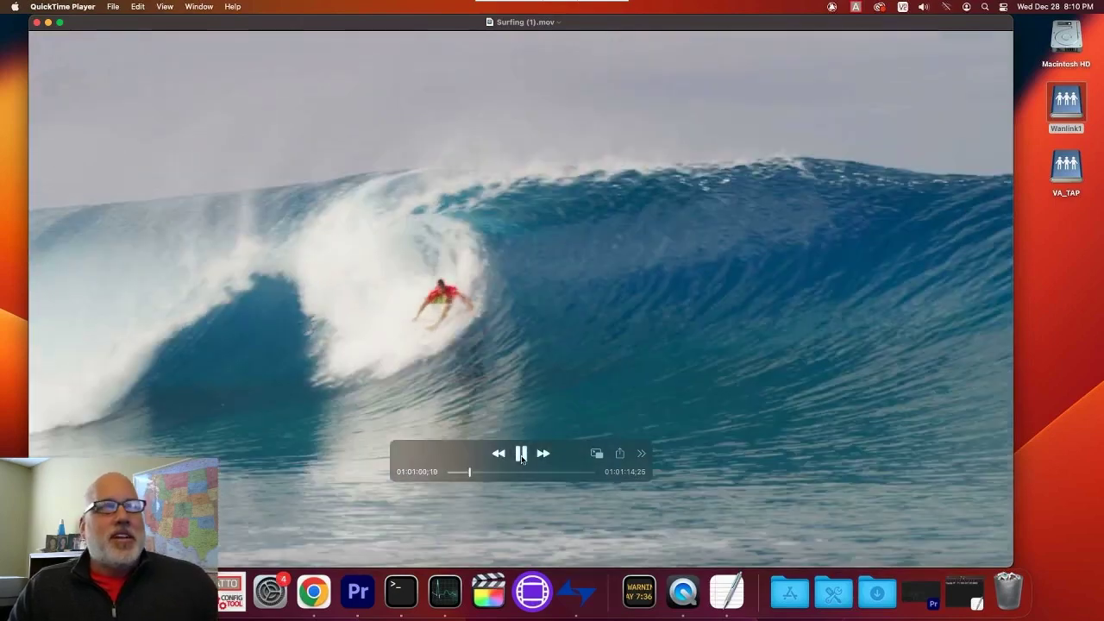
click(521, 459)
click(36, 22)
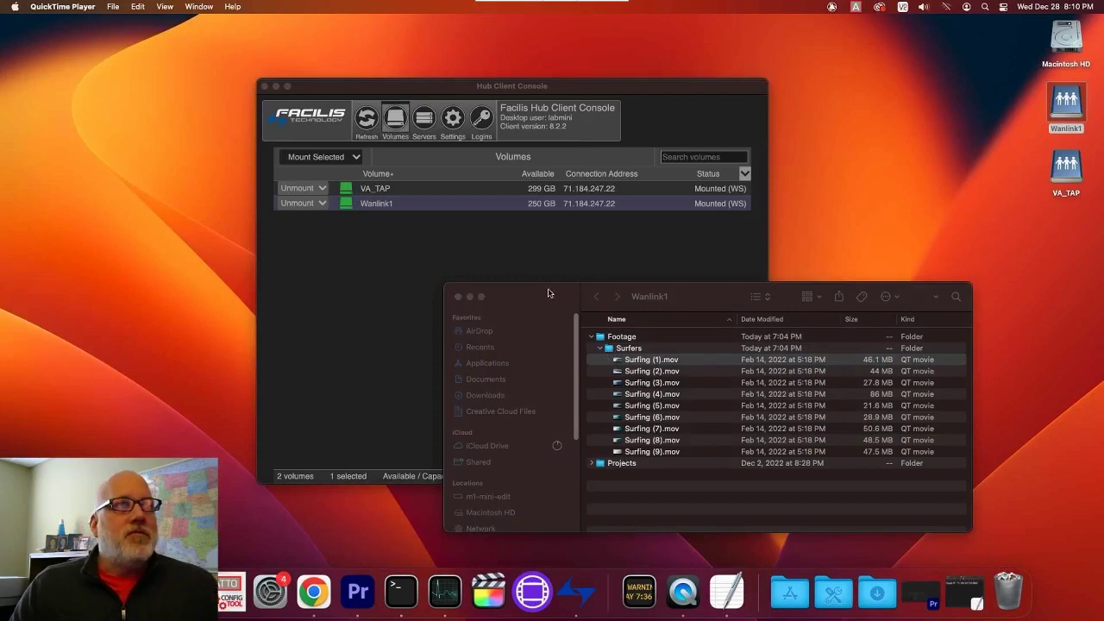
Arrange Premiere Pro and the Wanlink1 Surfers file listing so both are visible.
drag(623, 293, 905, 262)
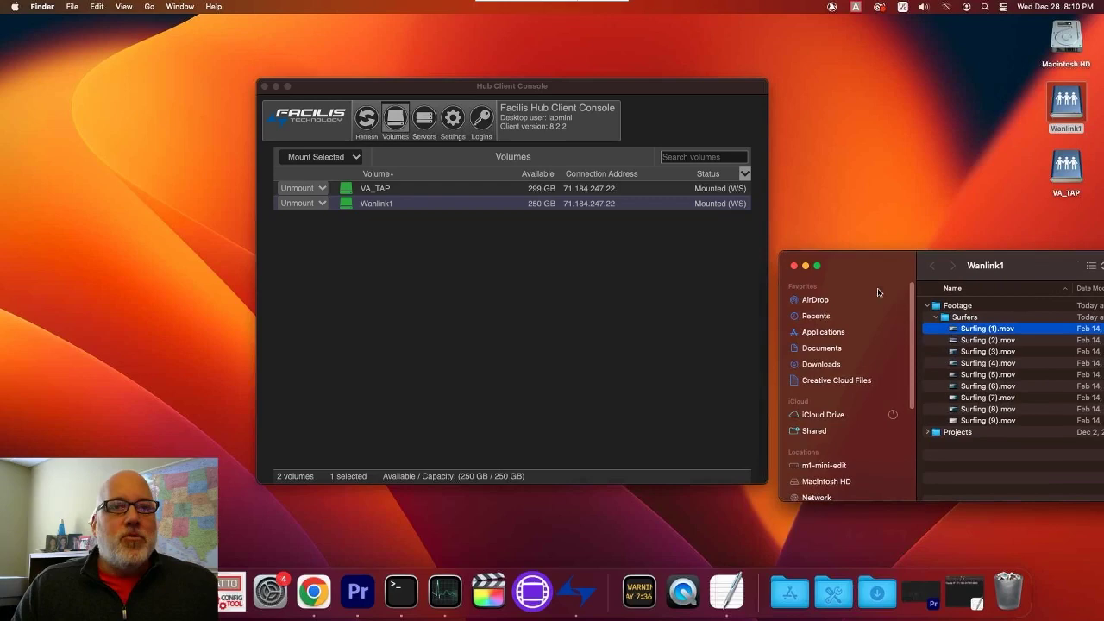
click(928, 604)
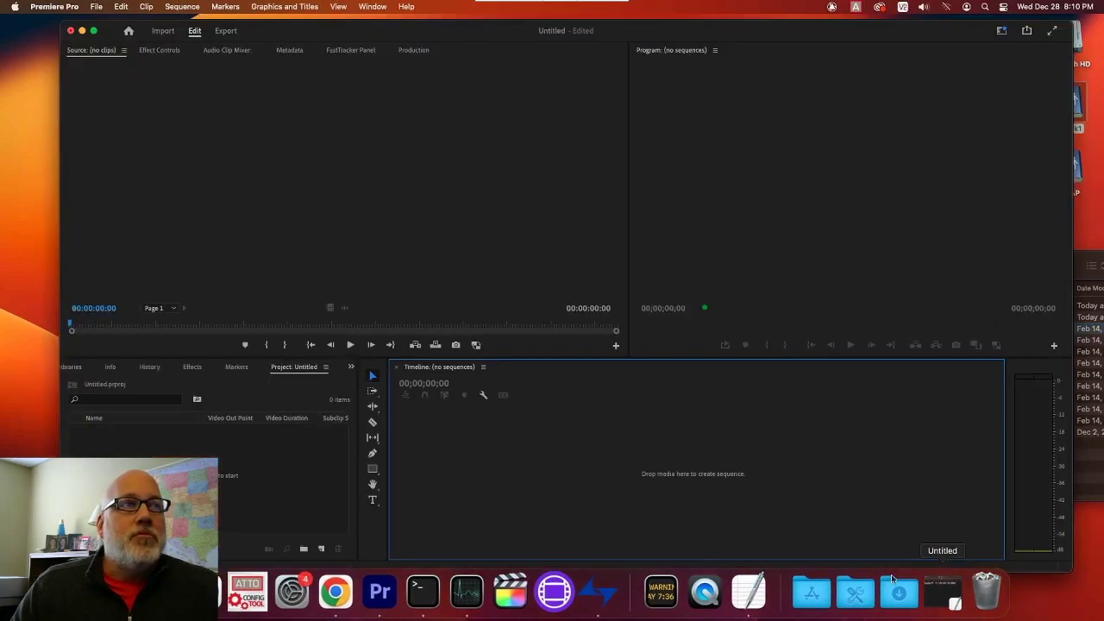
drag(727, 33, 627, 32)
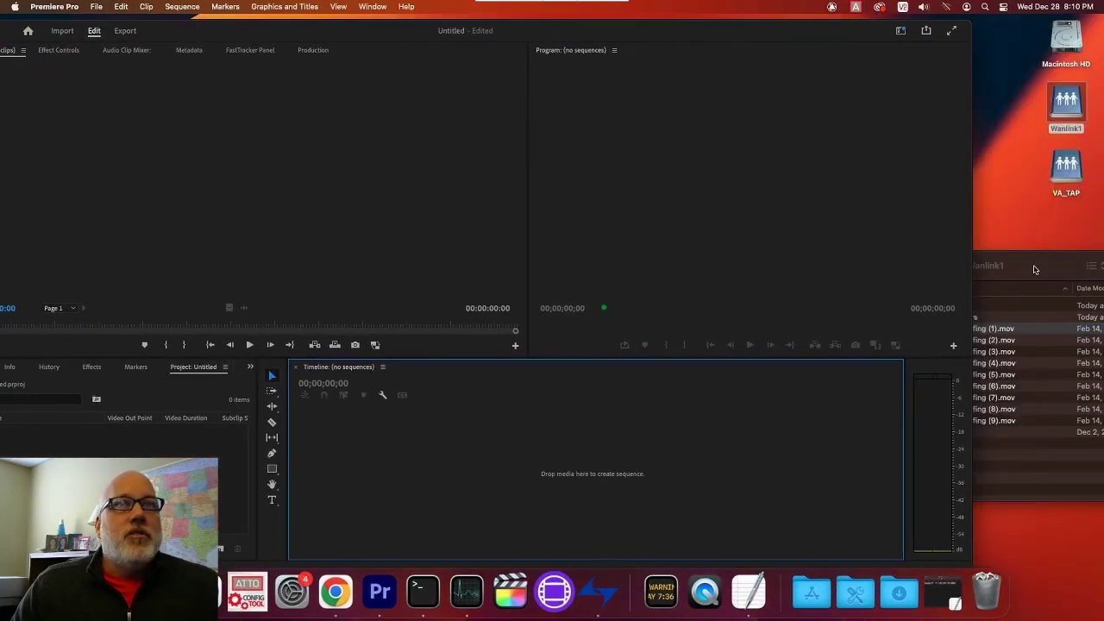
click(1035, 269)
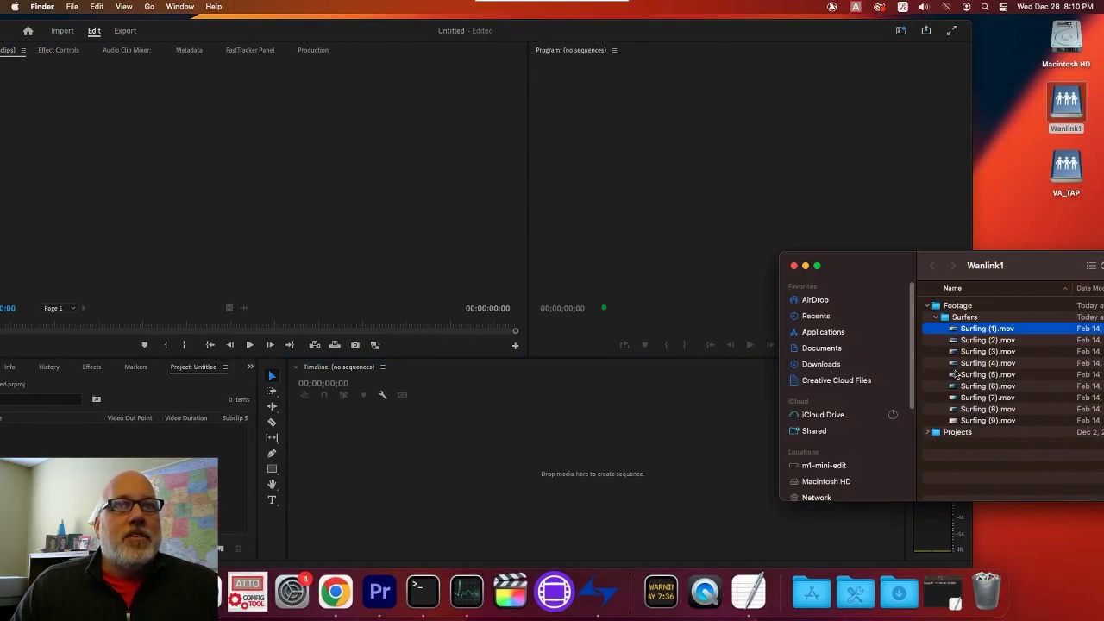
Import Surfing (2), (3) and (4).mov from Wanlink1 into the Premiere Project panel.
click(955, 365)
shift+click(956, 340)
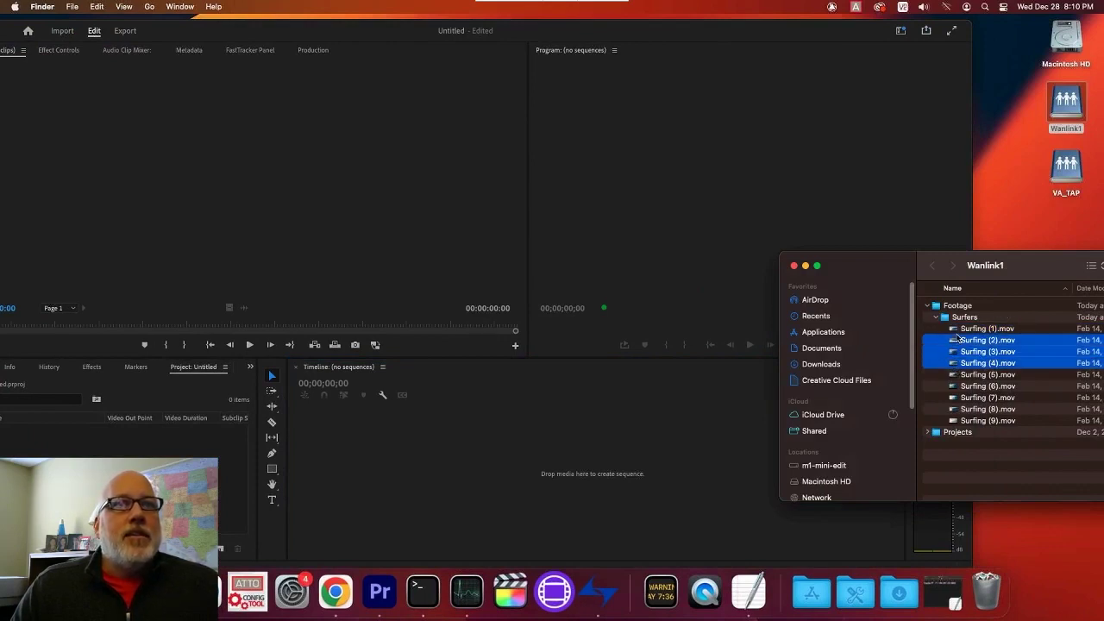
drag(953, 345, 233, 479)
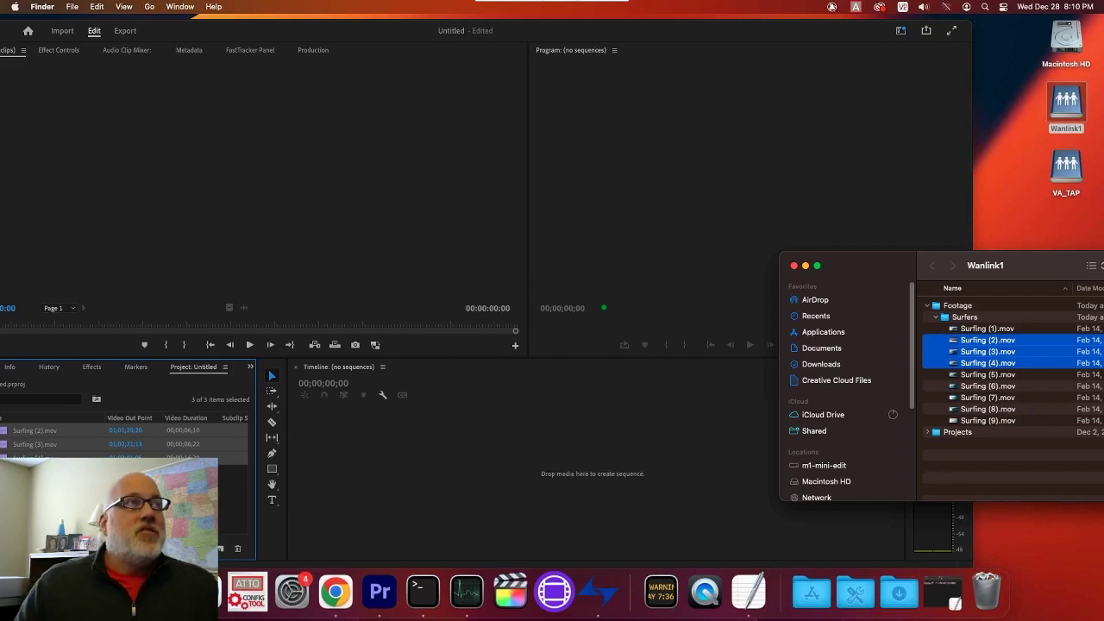
drag(285, 33, 389, 30)
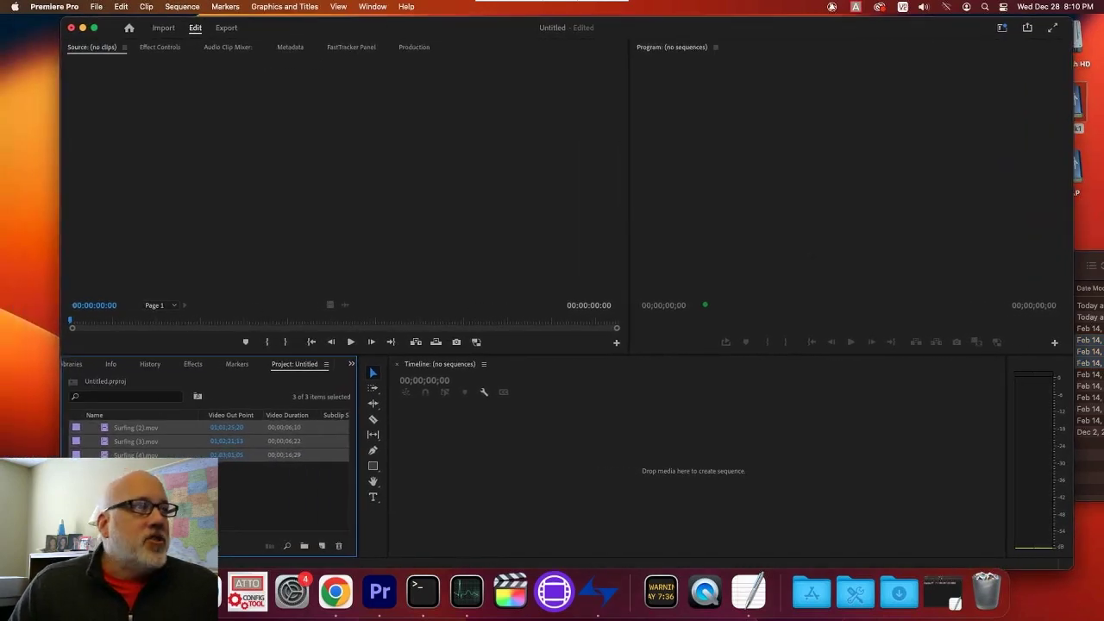
Drop the three Surfing clips into the Timeline as a Surfing (2) sequence and play it back.
drag(116, 457, 462, 457)
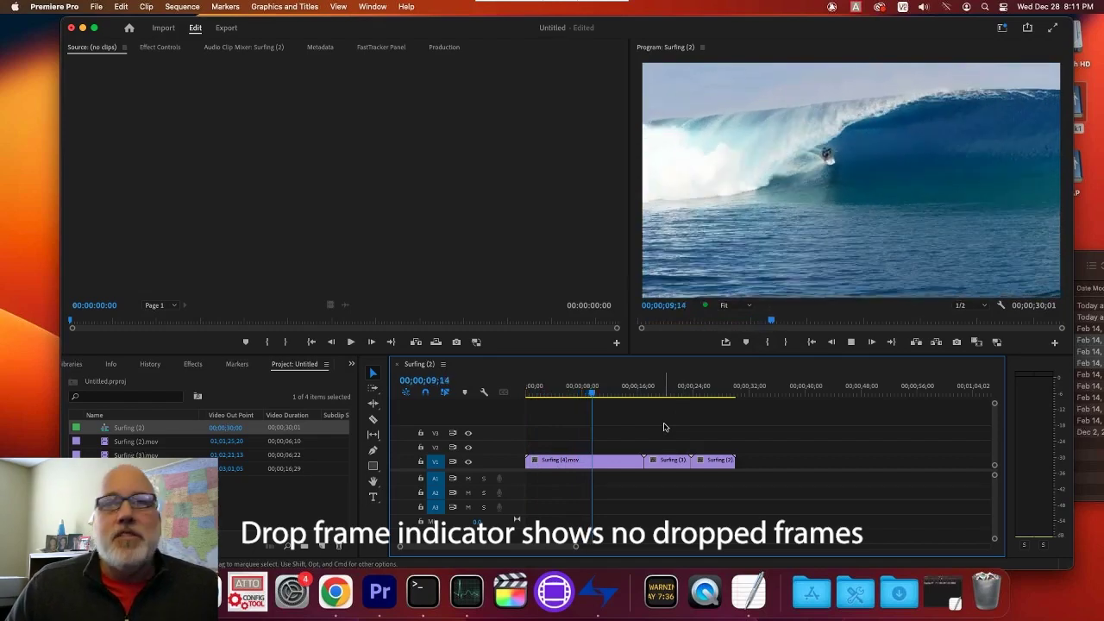
key(space)
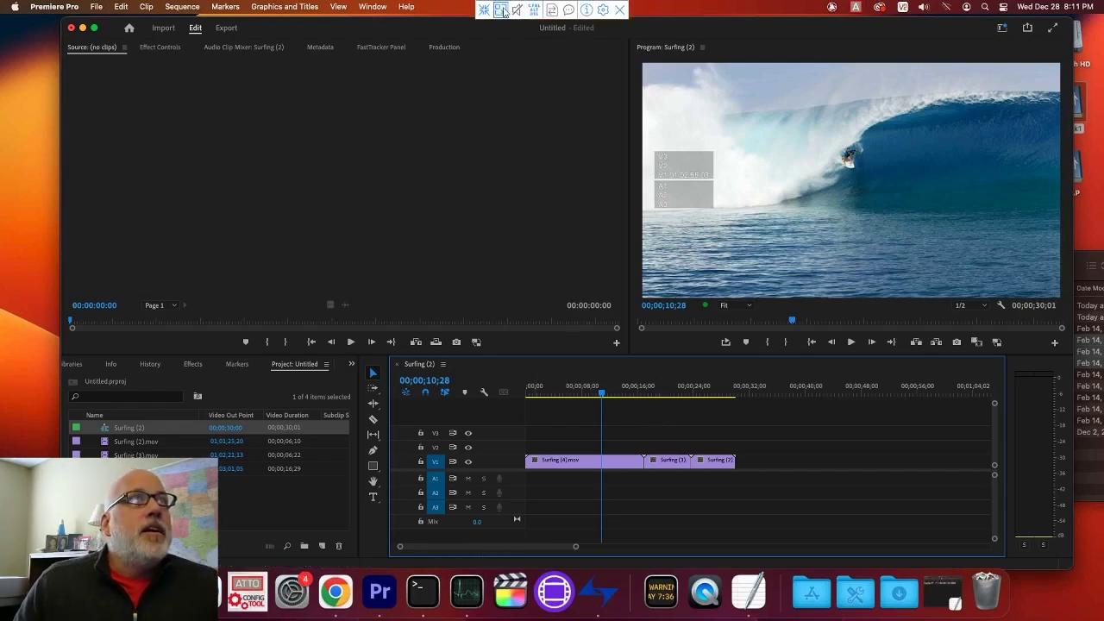
click(503, 12)
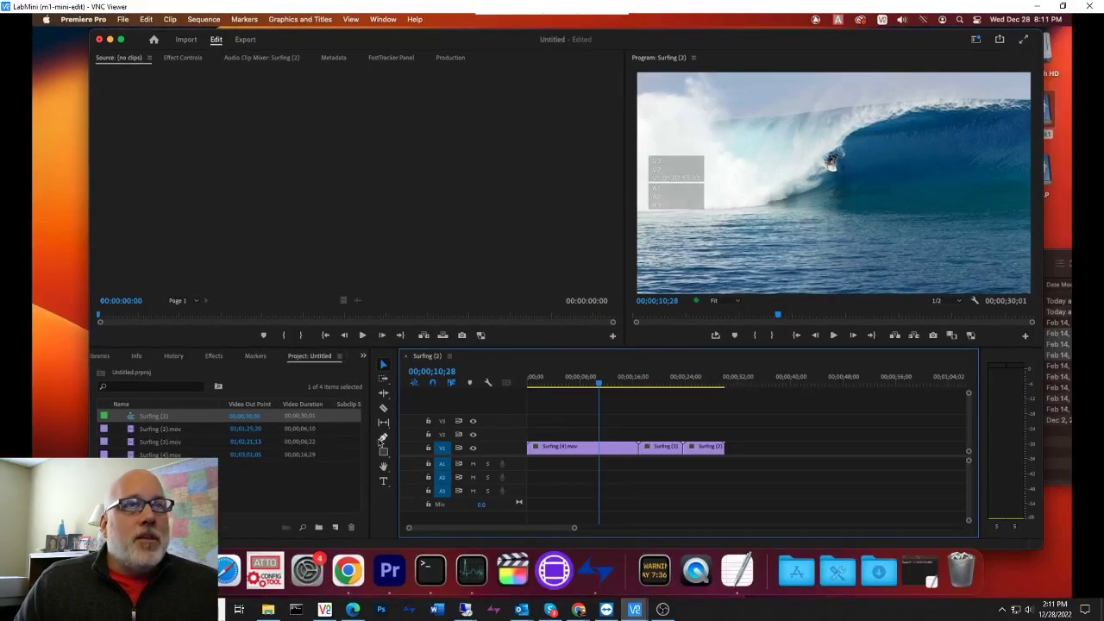